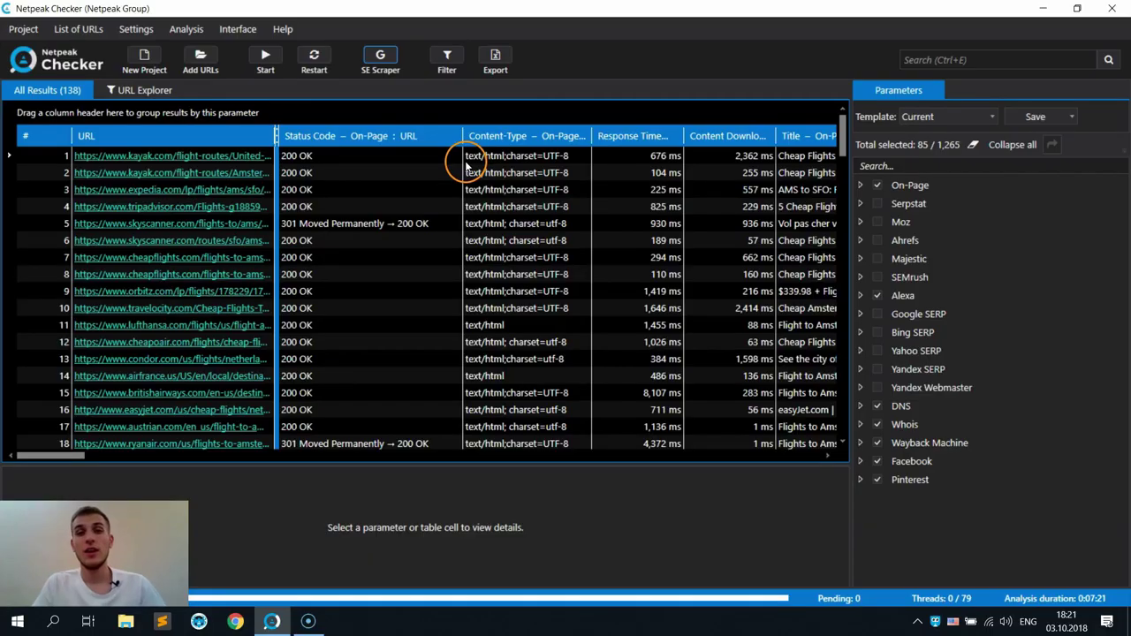
- Open the SE Scraper tool and review the flight search phrases in its list of queries
{"action": "left_click", "coordinate": [385, 55]}
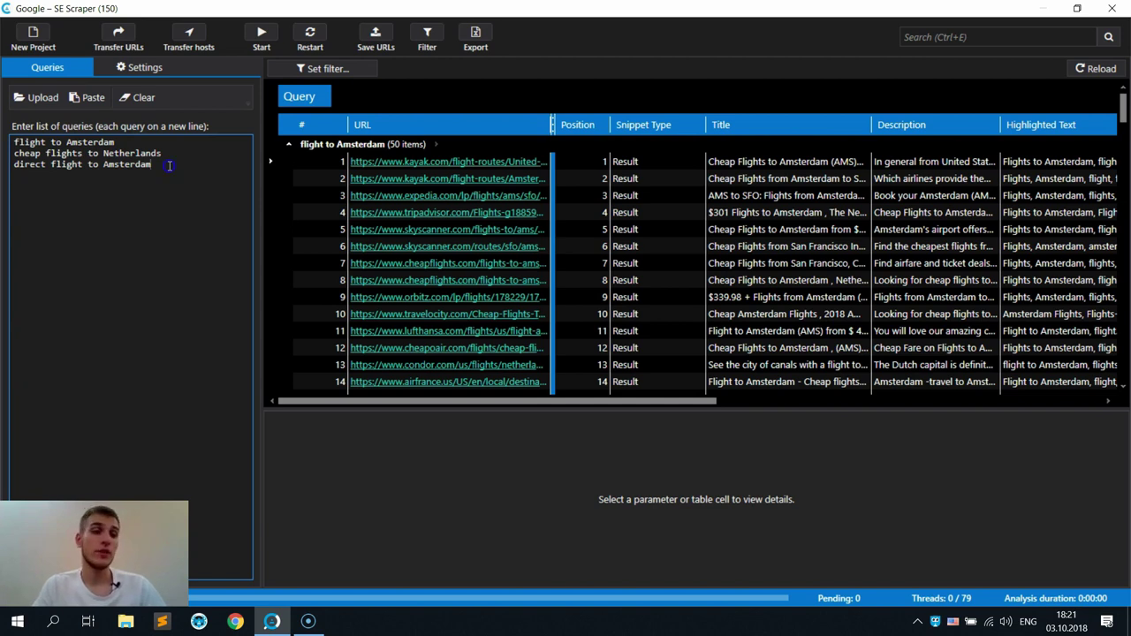
{"action": "left_click_drag", "start_coordinate": [169, 166], "coordinate": [13, 129]}
{"action": "left_click", "coordinate": [88, 165]}
{"action": "left_click", "coordinate": [94, 143]}
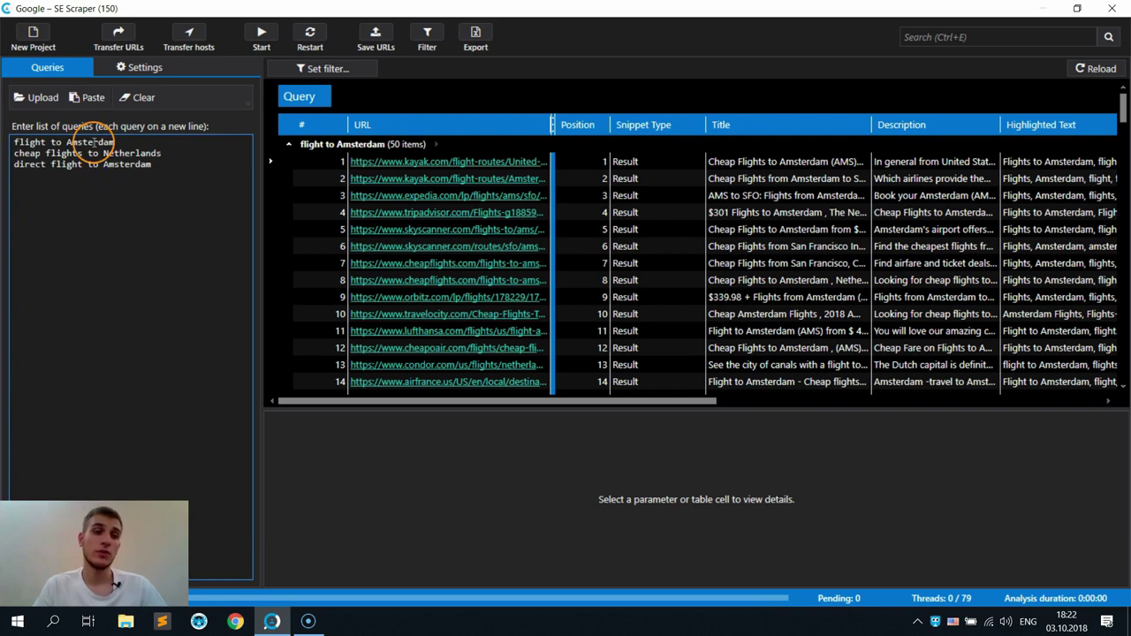
{"action": "left_click", "coordinate": [114, 170]}
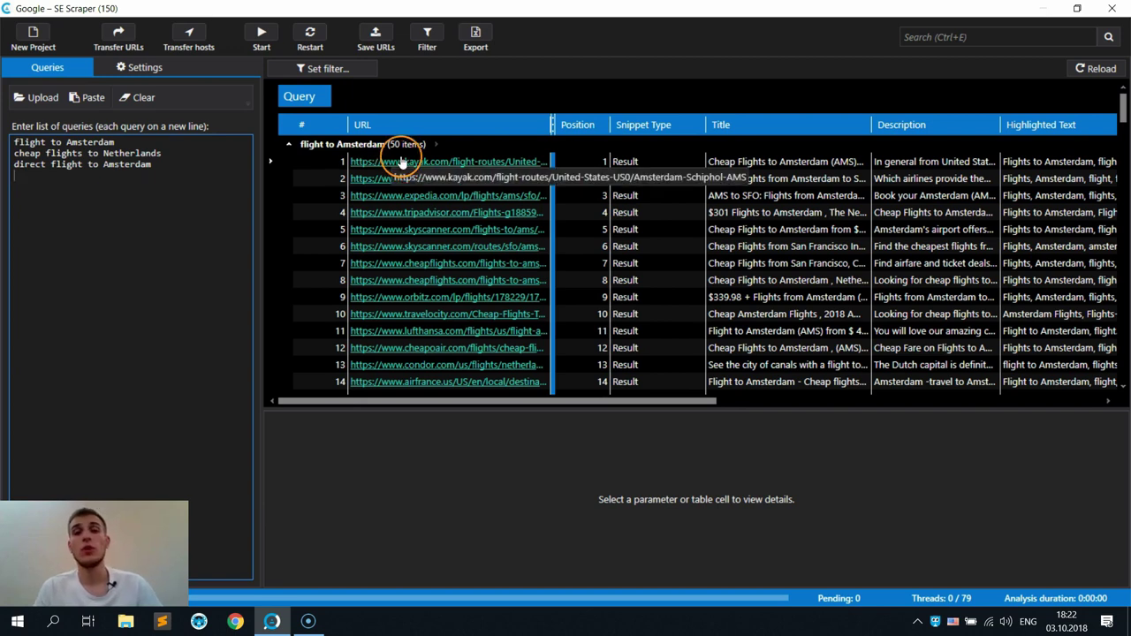
- Remove the Query grouping from the scraped results and group them by Host instead
{"action": "left_click", "coordinate": [308, 103]}
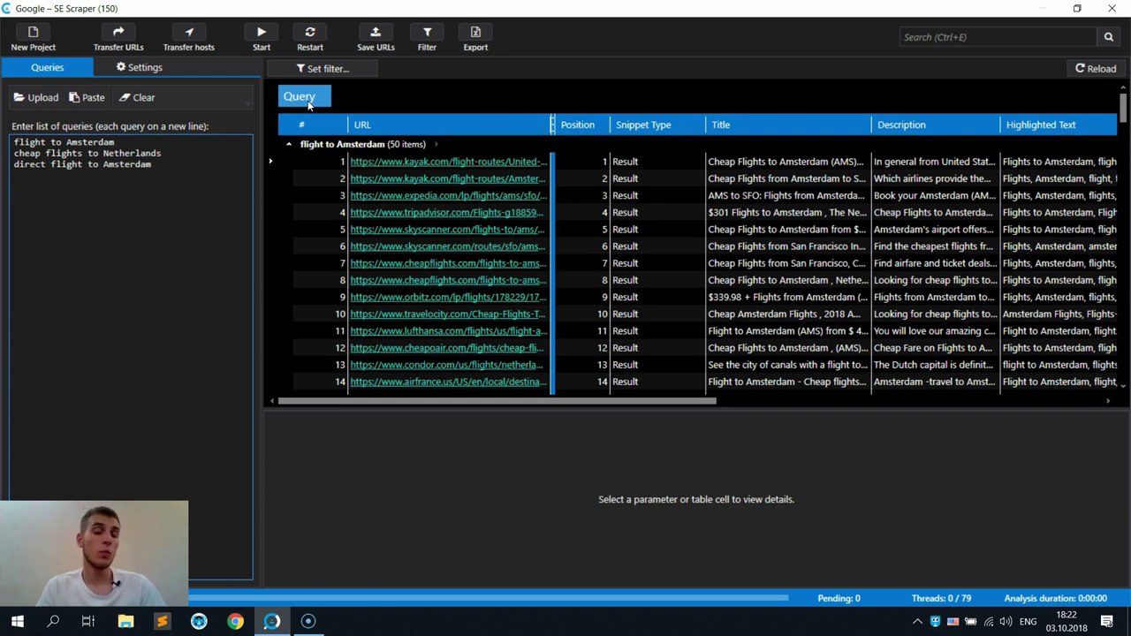
{"action": "left_click_drag", "start_coordinate": [309, 103], "coordinate": [544, 402]}
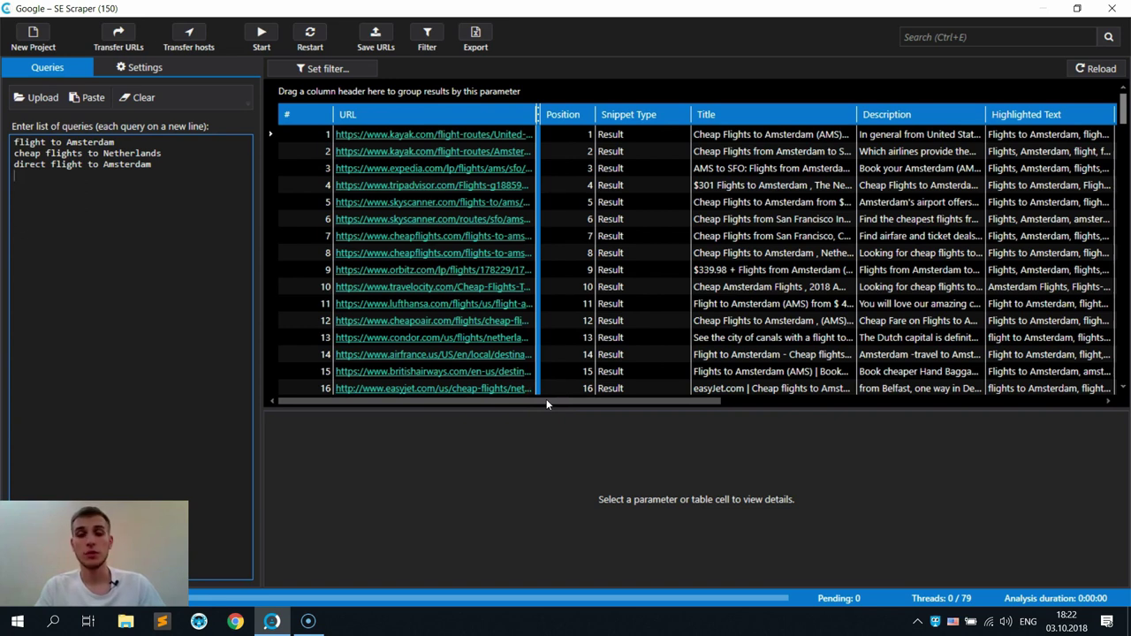
{"action": "left_click_drag", "start_coordinate": [547, 403], "coordinate": [530, 92]}
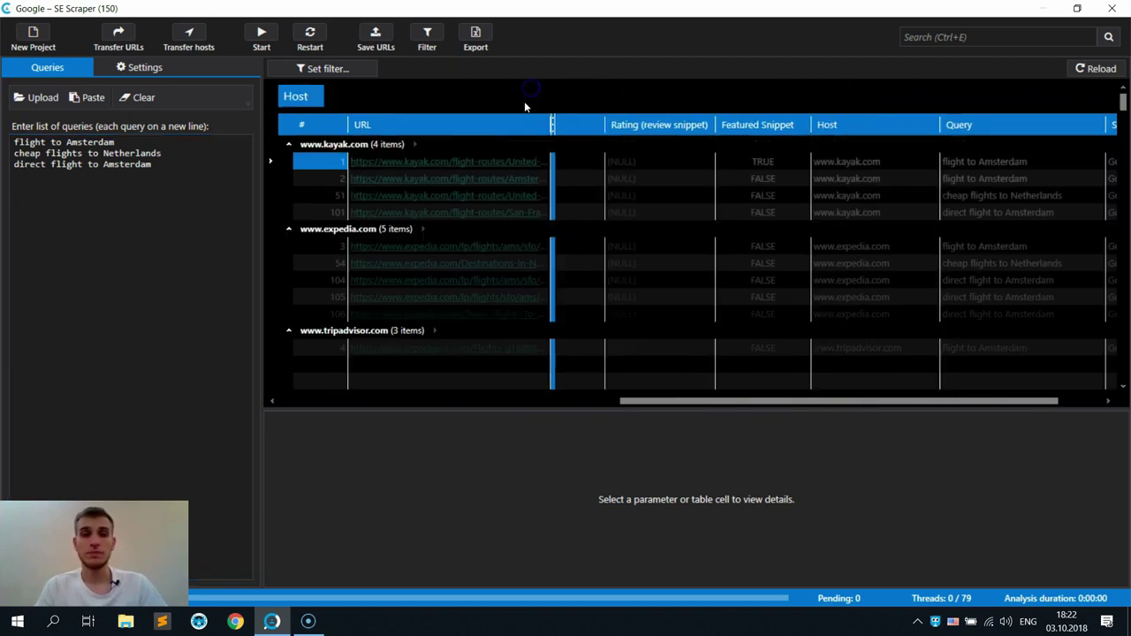
{"action": "left_click_drag", "start_coordinate": [757, 399], "coordinate": [366, 430]}
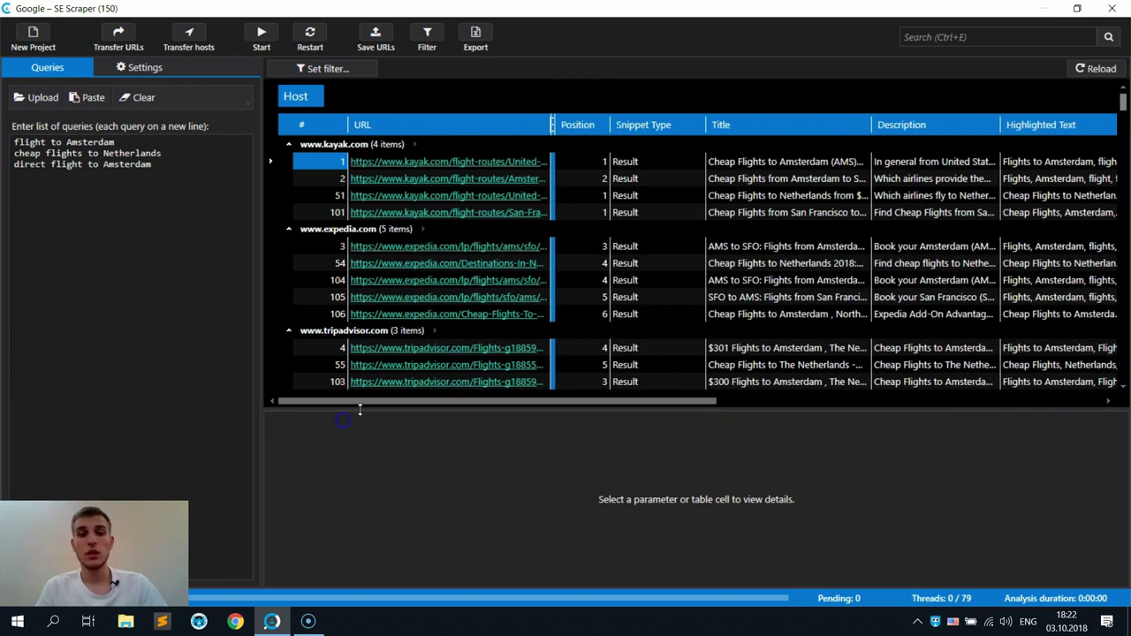
{"action": "left_click", "coordinate": [361, 146]}
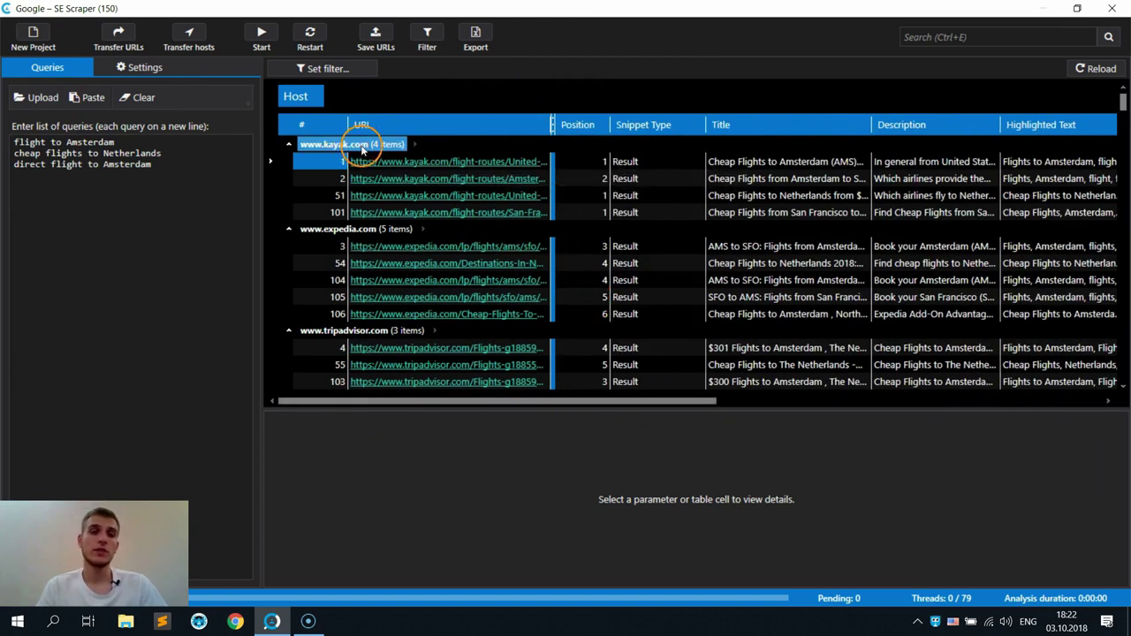
{"action": "left_click", "coordinate": [169, 176]}
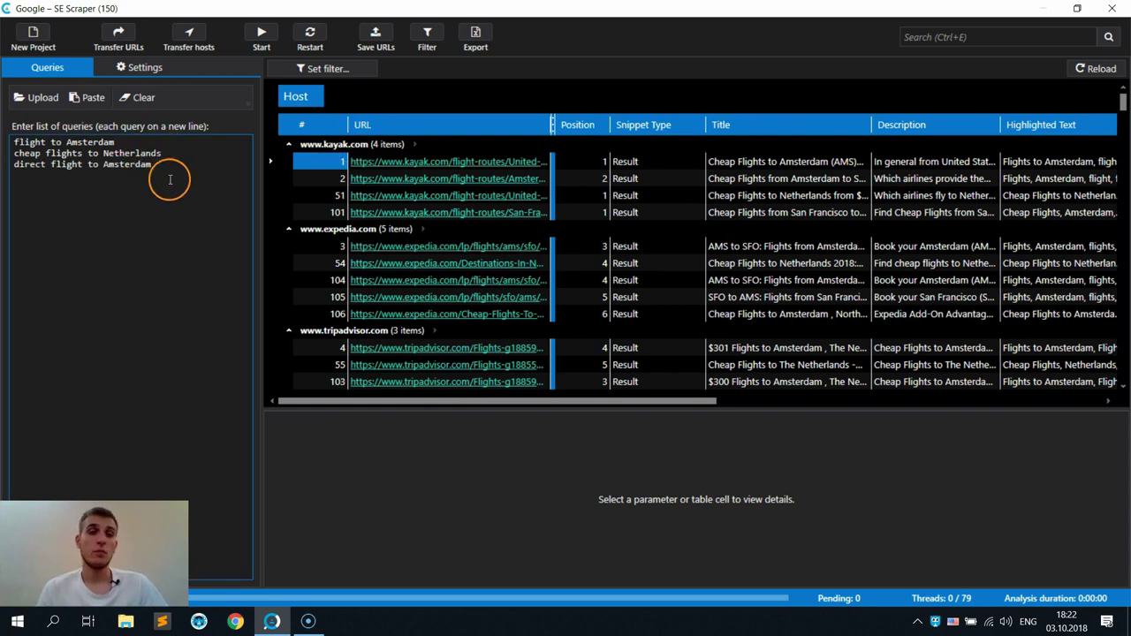
{"action": "key", "text": "Return"}
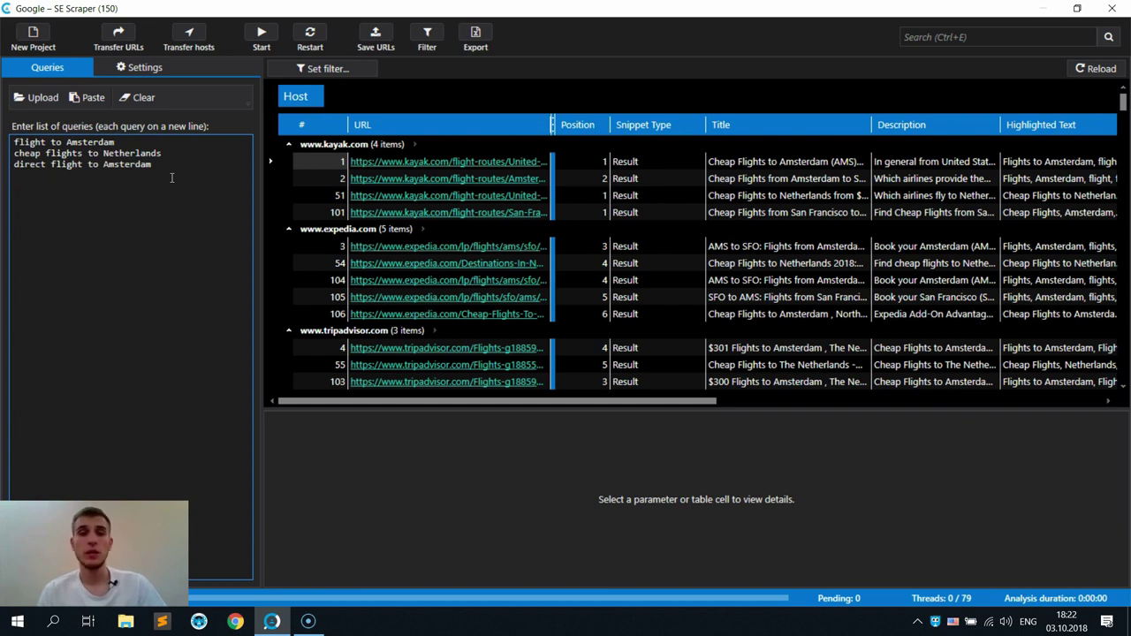
{"action": "left_click", "coordinate": [37, 97]}
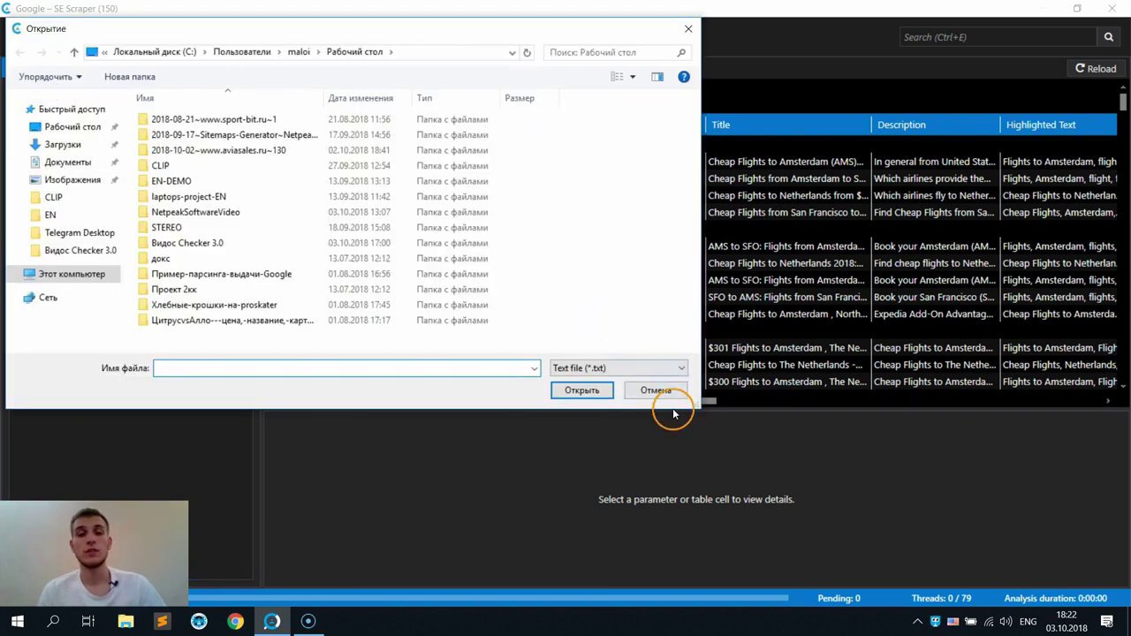
{"action": "left_click", "coordinate": [657, 390]}
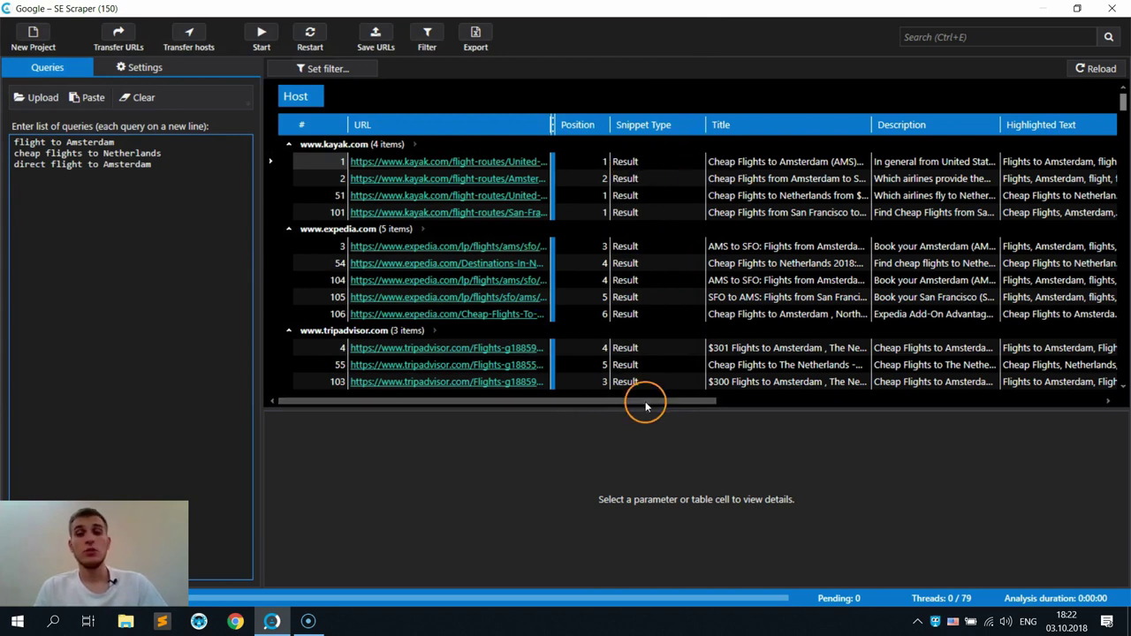
- Examine the scraped result columns from Position, Title and Description through Sitelinks, Rating and Featured Snippet to Host, Query and Search Engine
{"action": "left_click_drag", "start_coordinate": [645, 405], "coordinate": [570, 129]}
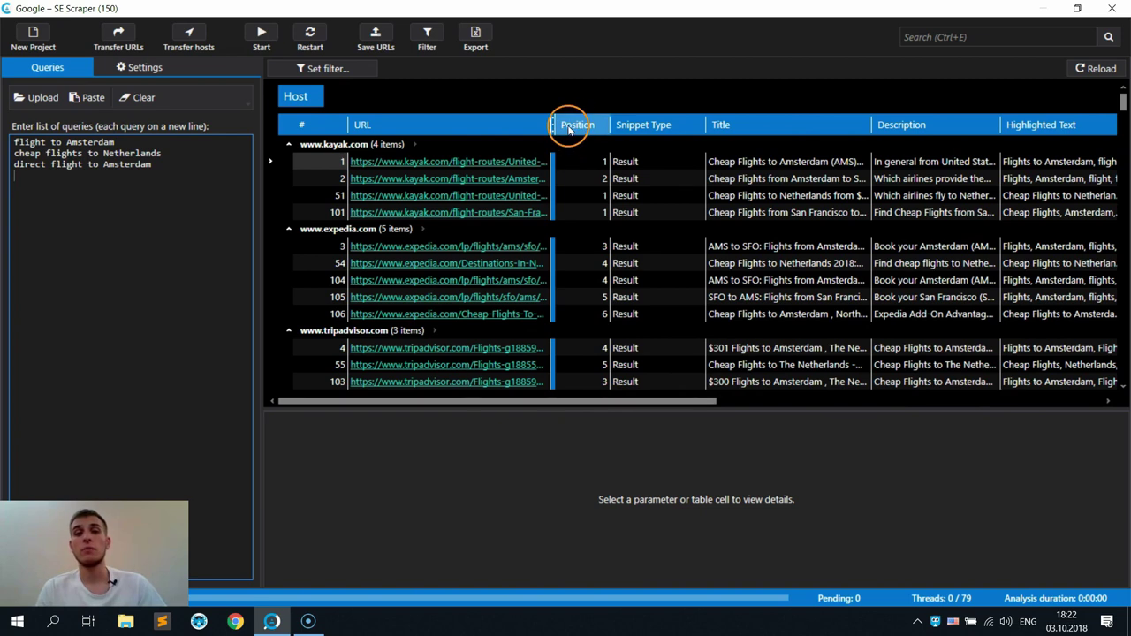
{"action": "left_click_drag", "start_coordinate": [622, 404], "coordinate": [721, 404]}
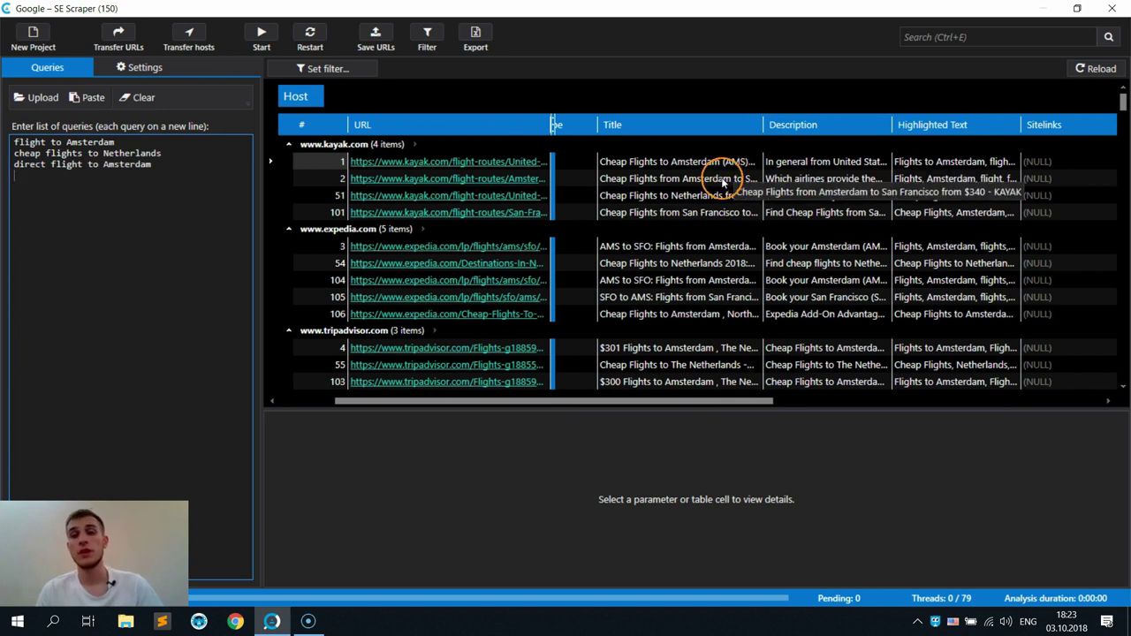
{"action": "left_click_drag", "start_coordinate": [717, 400], "coordinate": [792, 400]}
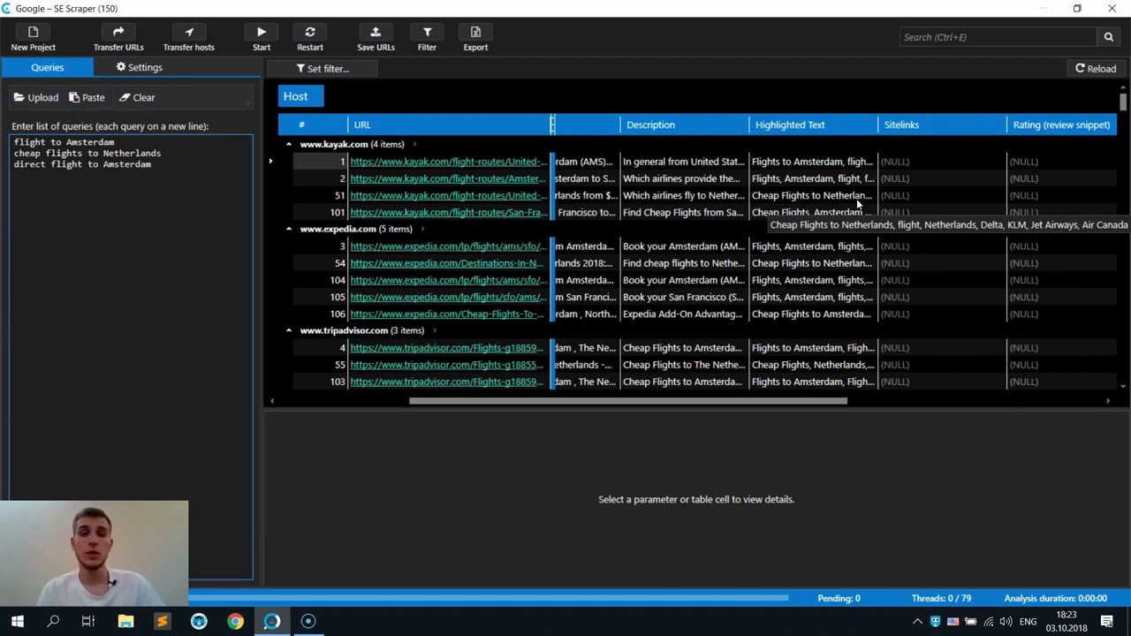
{"action": "scroll", "coordinate": [853, 207], "scroll_direction": "right", "scroll_amount": 3}
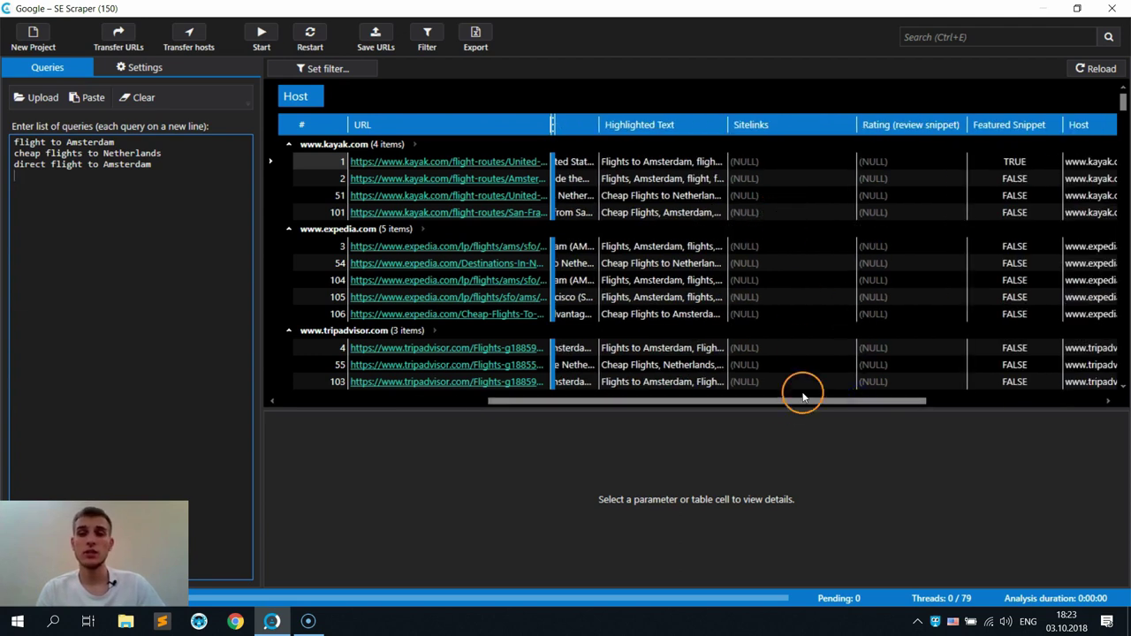
{"action": "left_click_drag", "start_coordinate": [802, 402], "coordinate": [846, 401]}
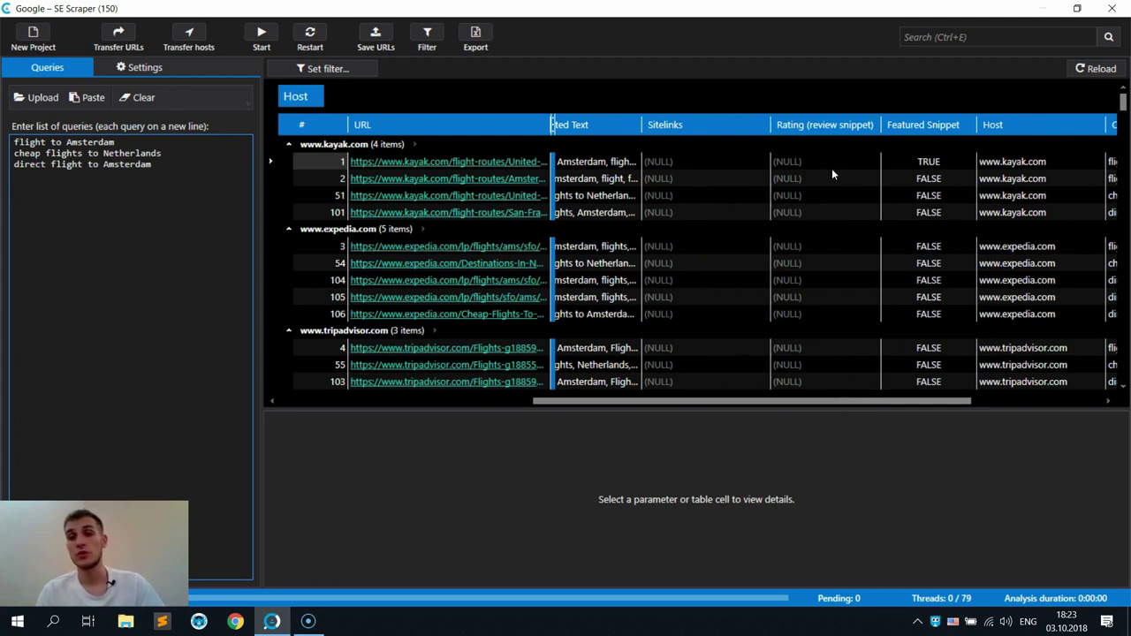
{"action": "left_click_drag", "start_coordinate": [858, 402], "coordinate": [904, 399]}
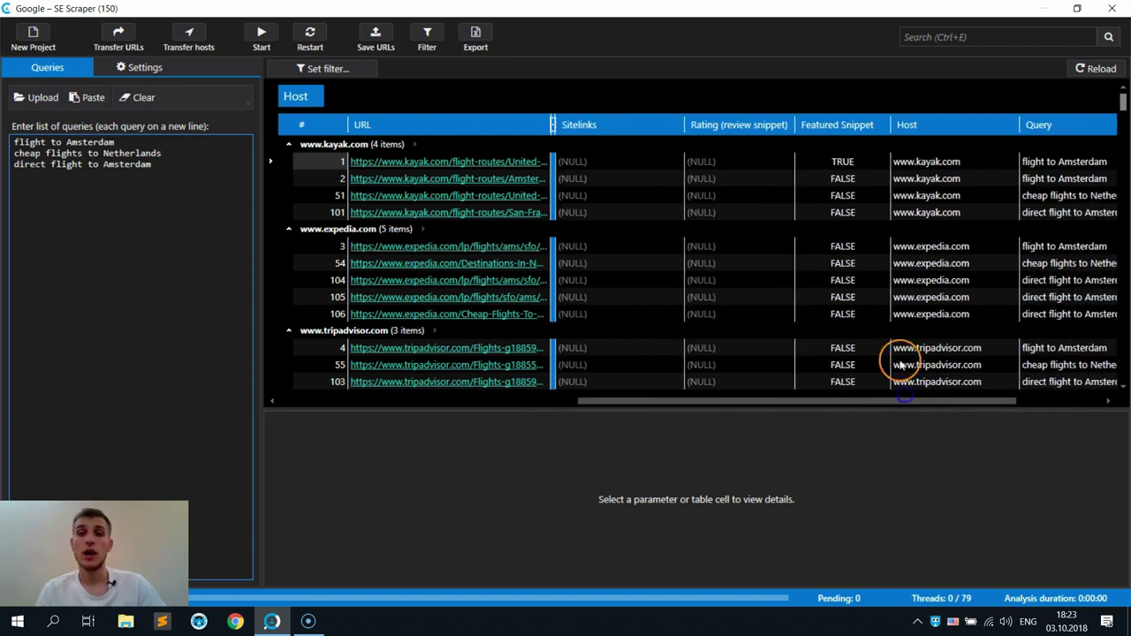
{"action": "left_click", "coordinate": [862, 159]}
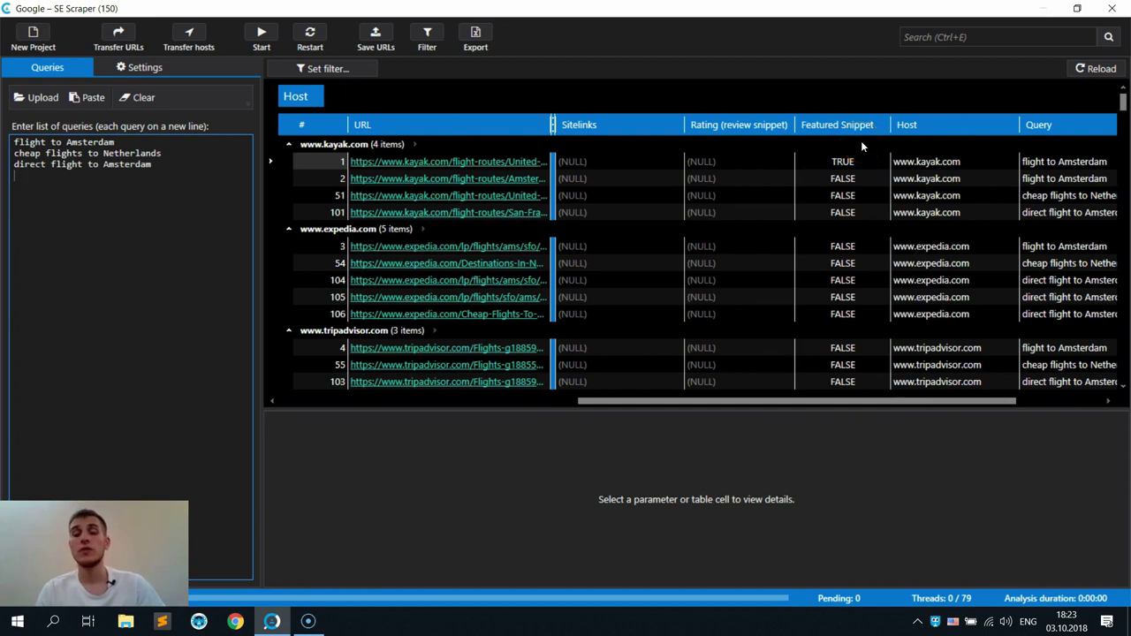
{"action": "left_click", "coordinate": [871, 162]}
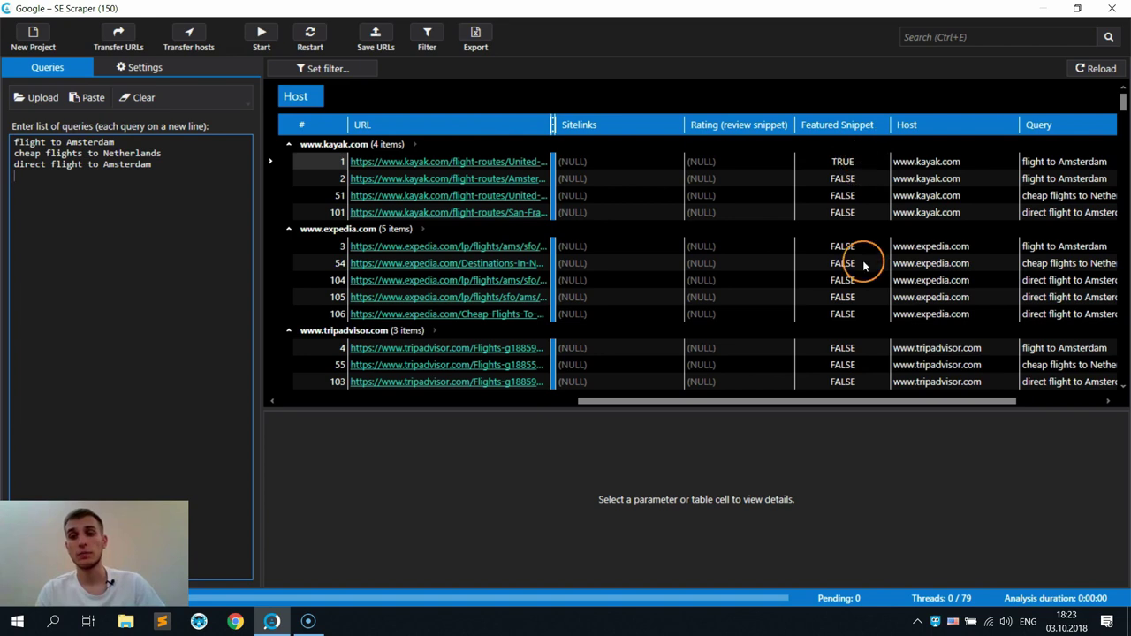
{"action": "scroll", "coordinate": [858, 253], "scroll_direction": "right", "scroll_amount": 3}
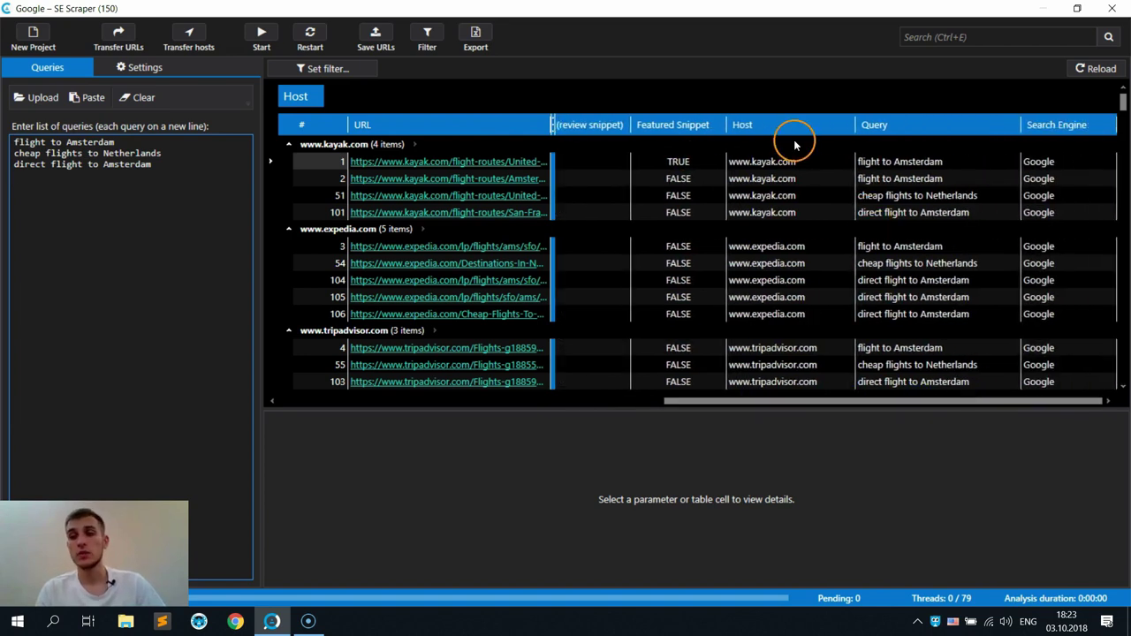
{"action": "mouse_move", "coordinate": [805, 133]}
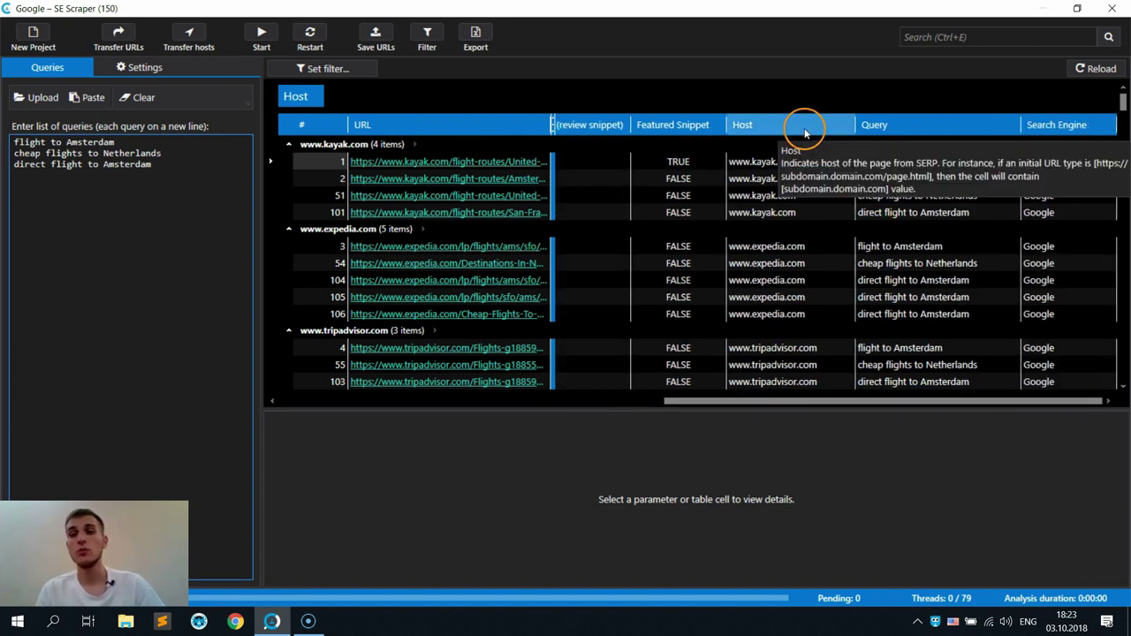
{"action": "mouse_move", "coordinate": [1077, 132]}
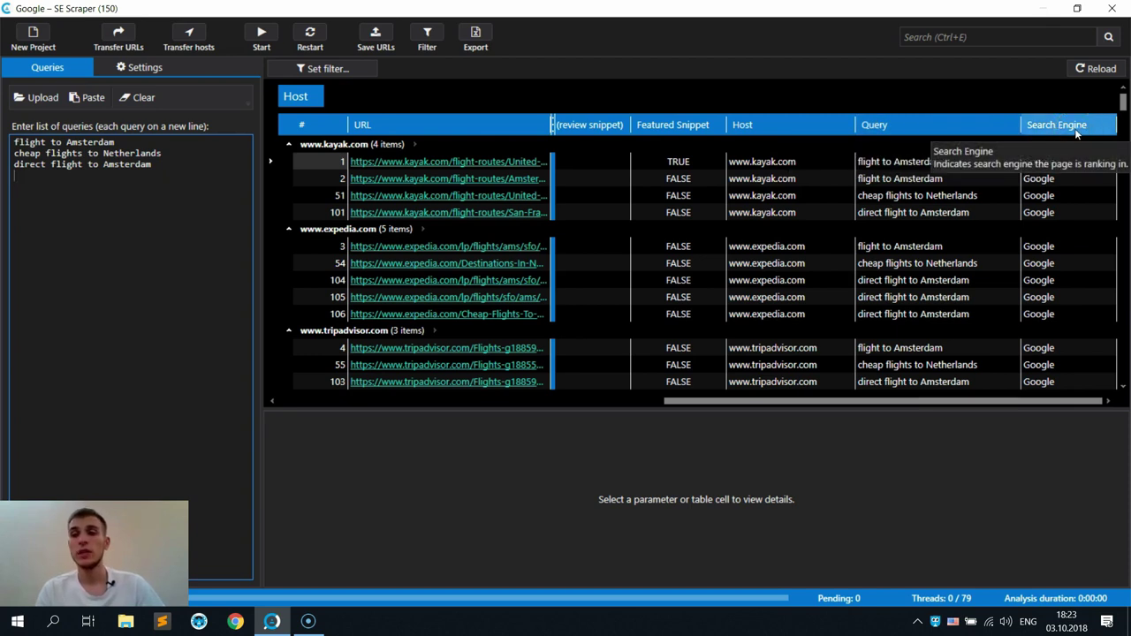
{"action": "left_click", "coordinate": [848, 210]}
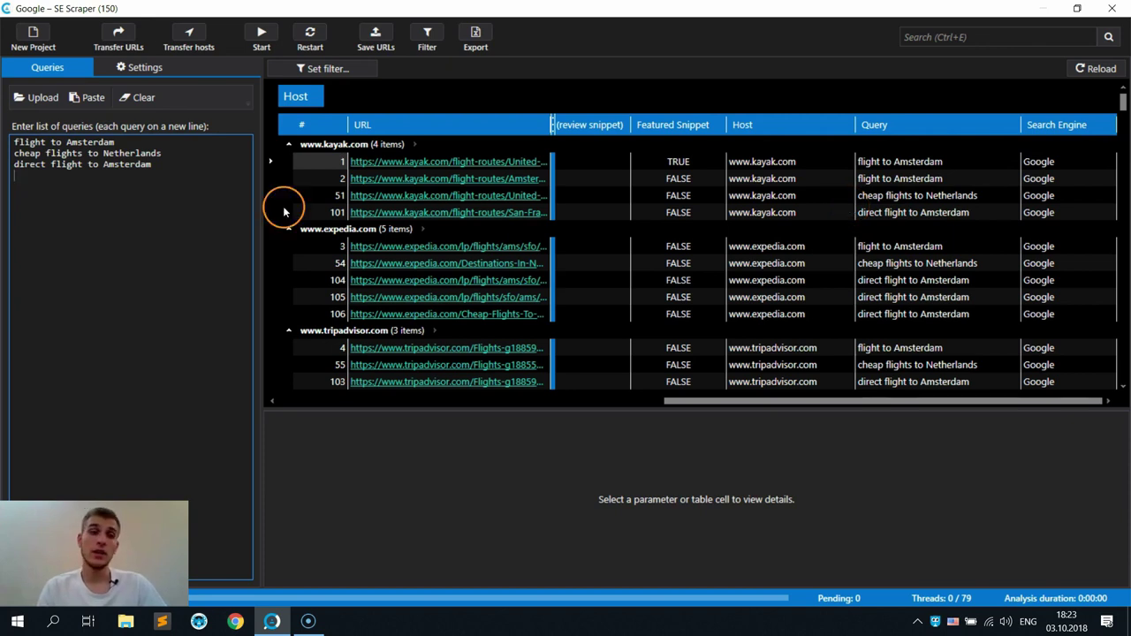
- Add the query "iphone -site:apple.com" to the list of search queries
{"action": "left_click", "coordinate": [185, 220]}
{"action": "type", "text": "iphone -site:apple.com"}
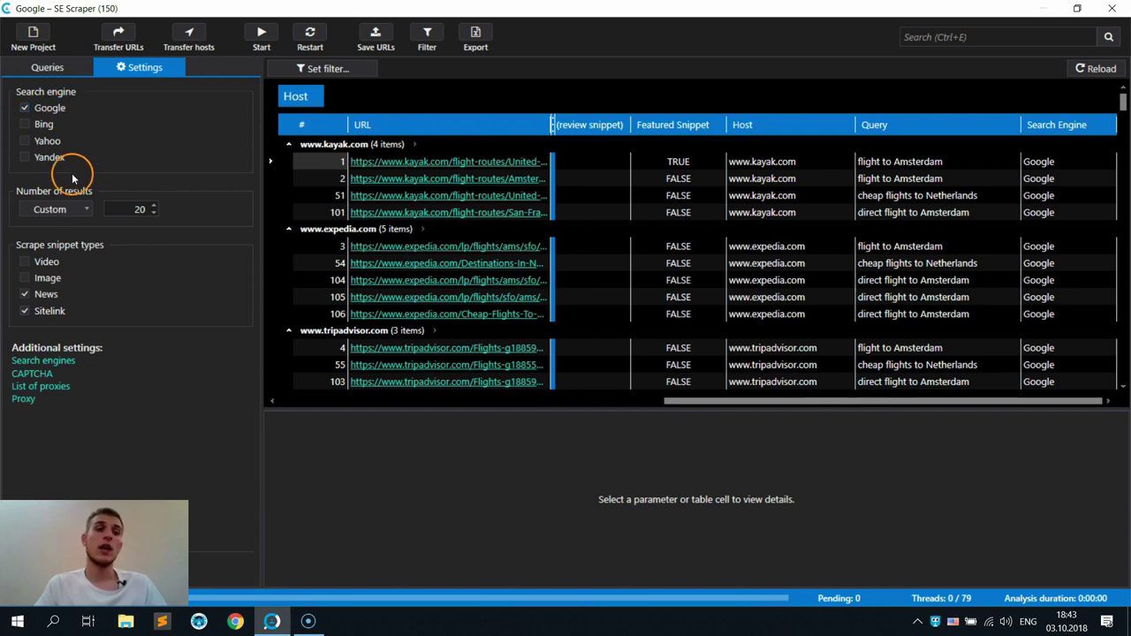
- Review the number-of-results choices and set Google's geolocation to San Francisco,California,United States in the search engine settings
{"action": "left_click", "coordinate": [74, 208]}
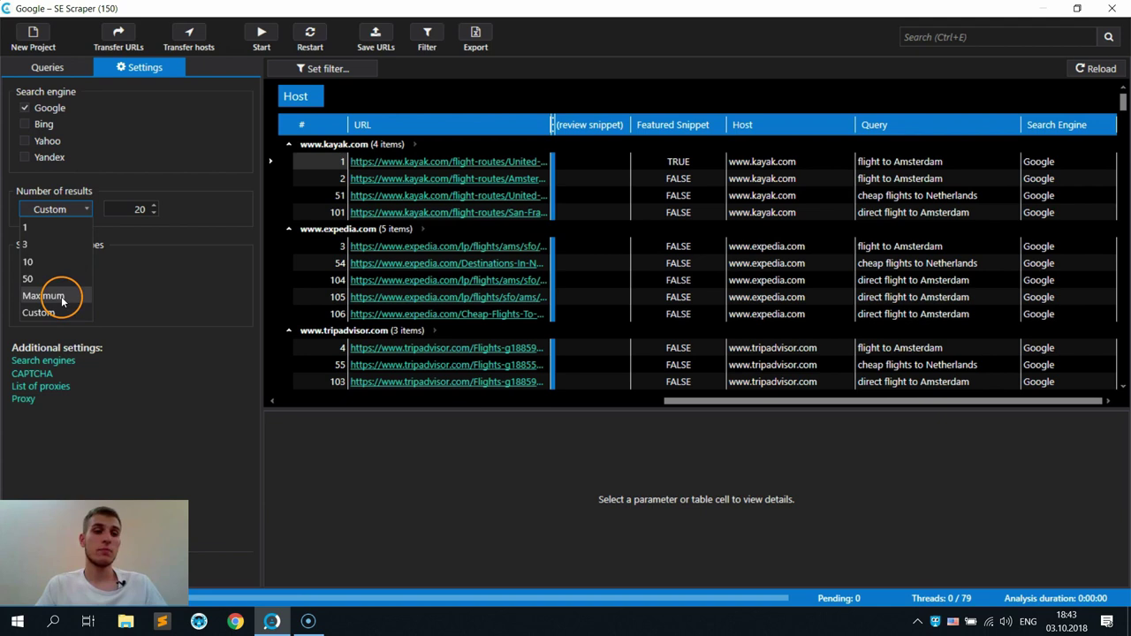
{"action": "left_click", "coordinate": [181, 243]}
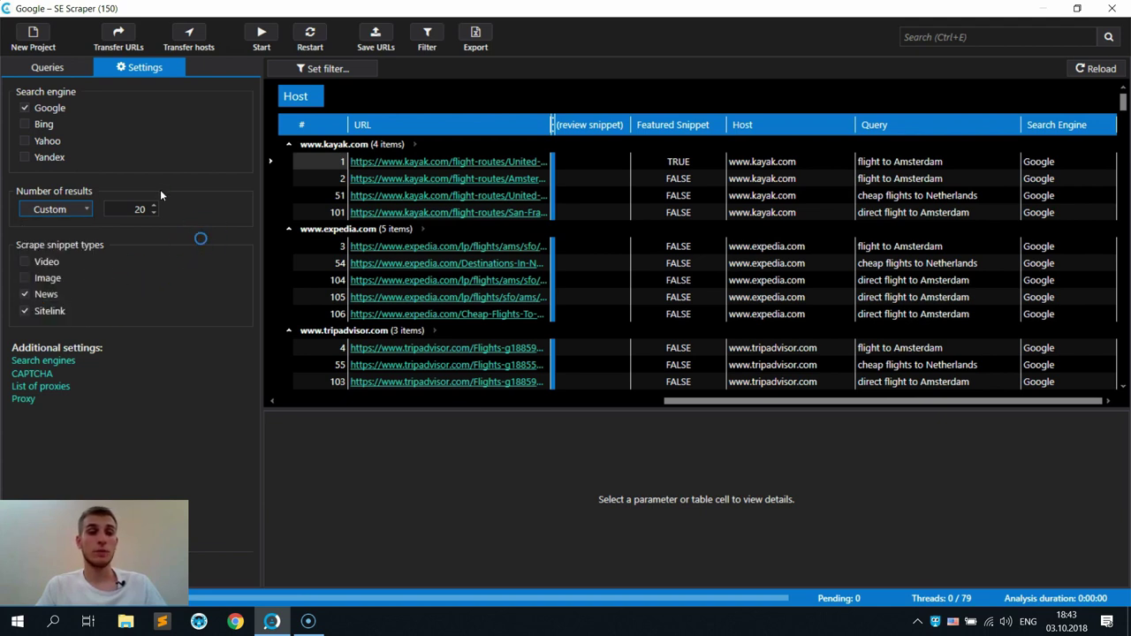
{"action": "left_click", "coordinate": [75, 363]}
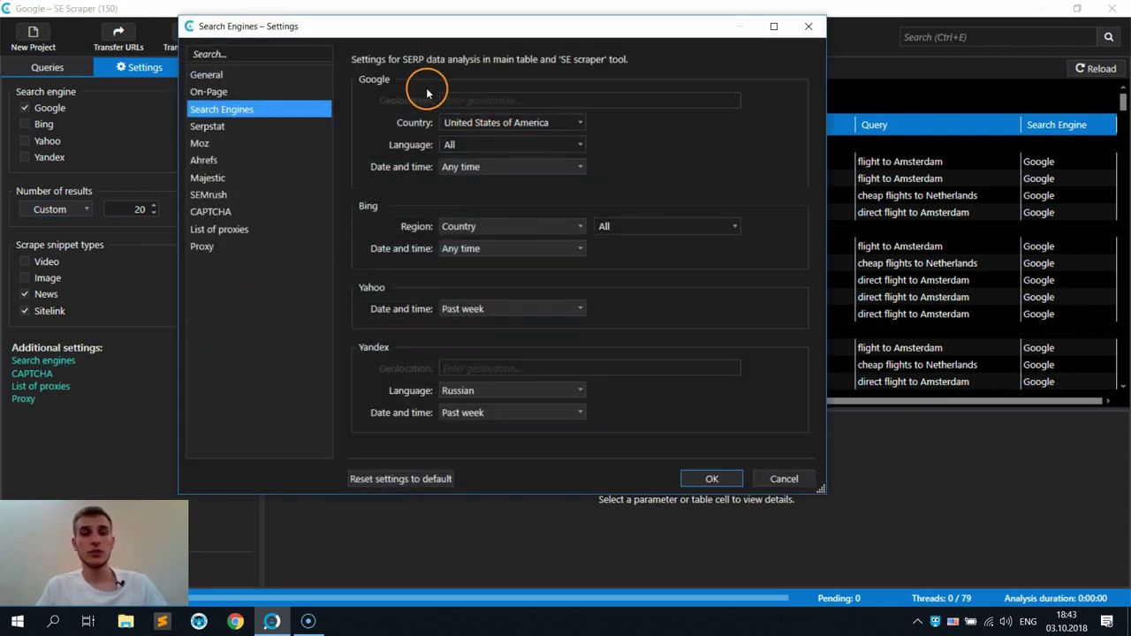
{"action": "left_click", "coordinate": [423, 101]}
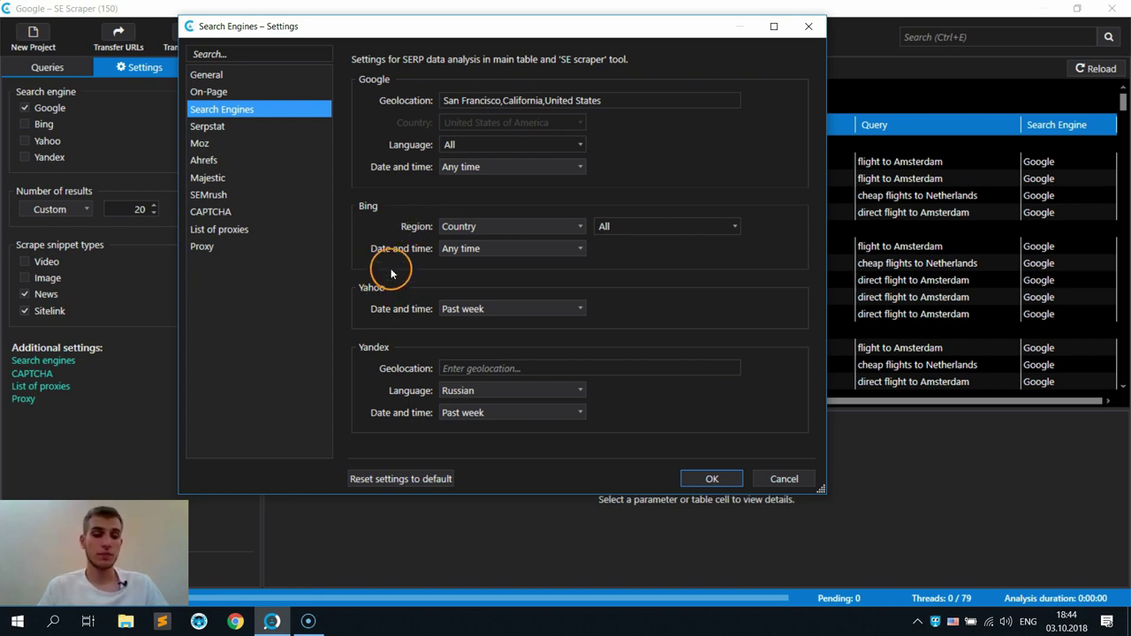
- Review the CAPTCHA auto-solving settings and run a check of the proxies in the HTTP proxy list
{"action": "left_click", "coordinate": [285, 215]}
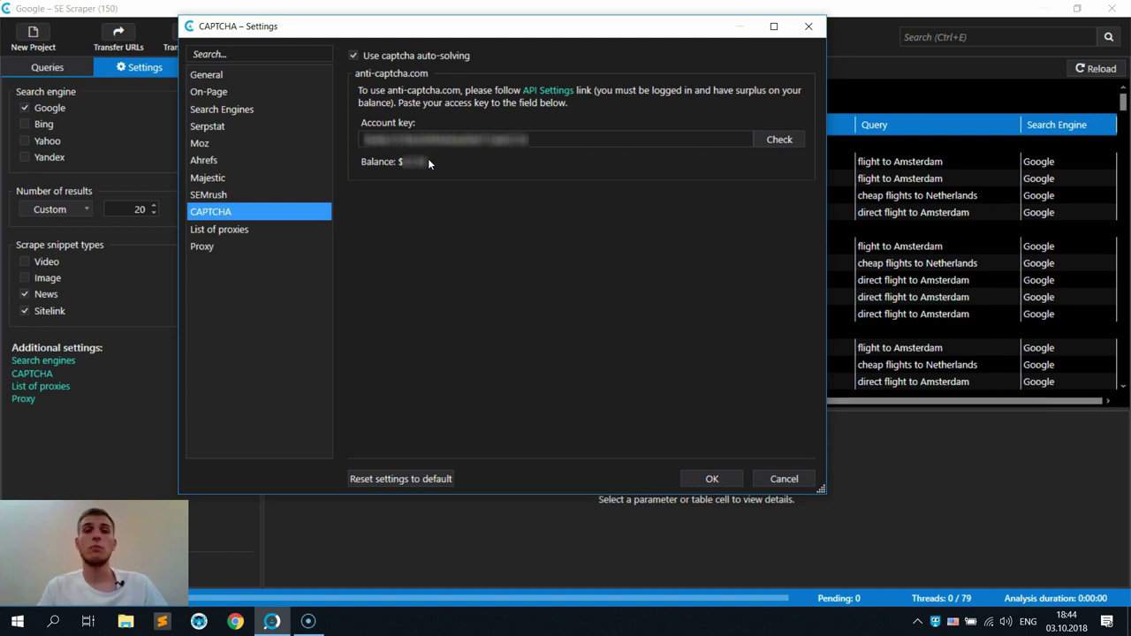
{"action": "left_click", "coordinate": [306, 230]}
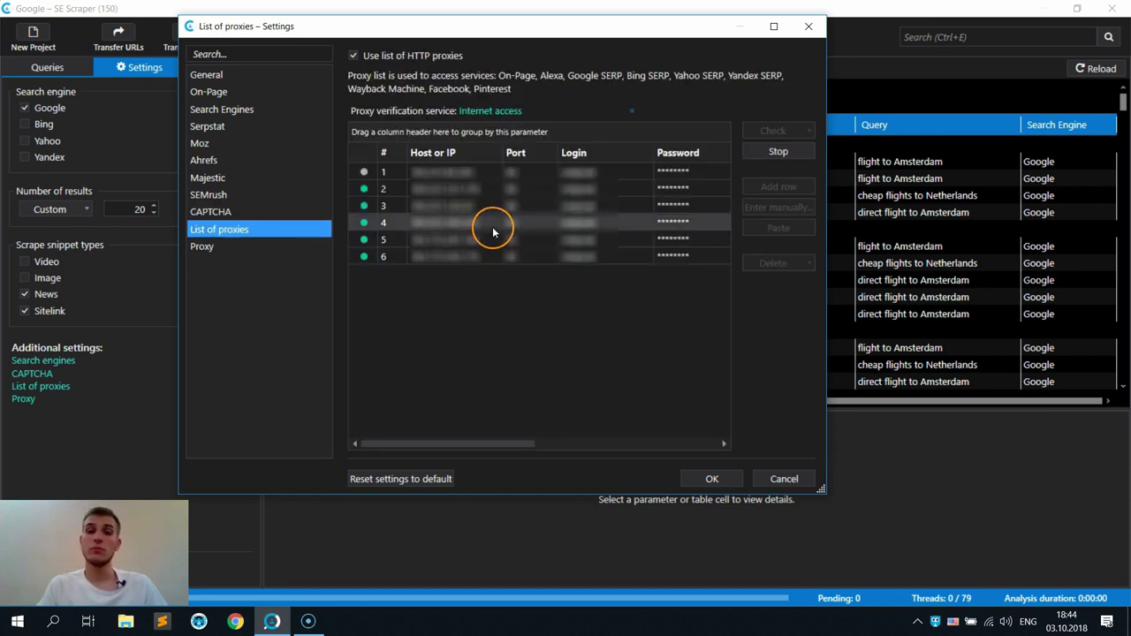
{"action": "left_click", "coordinate": [569, 134]}
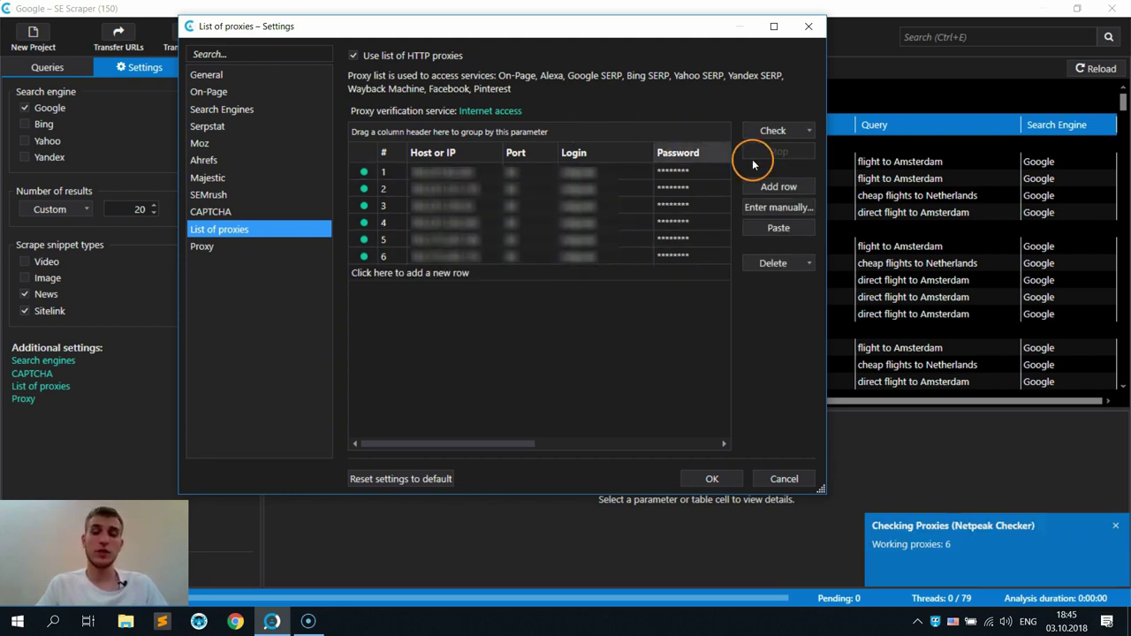
{"action": "left_click", "coordinate": [782, 135]}
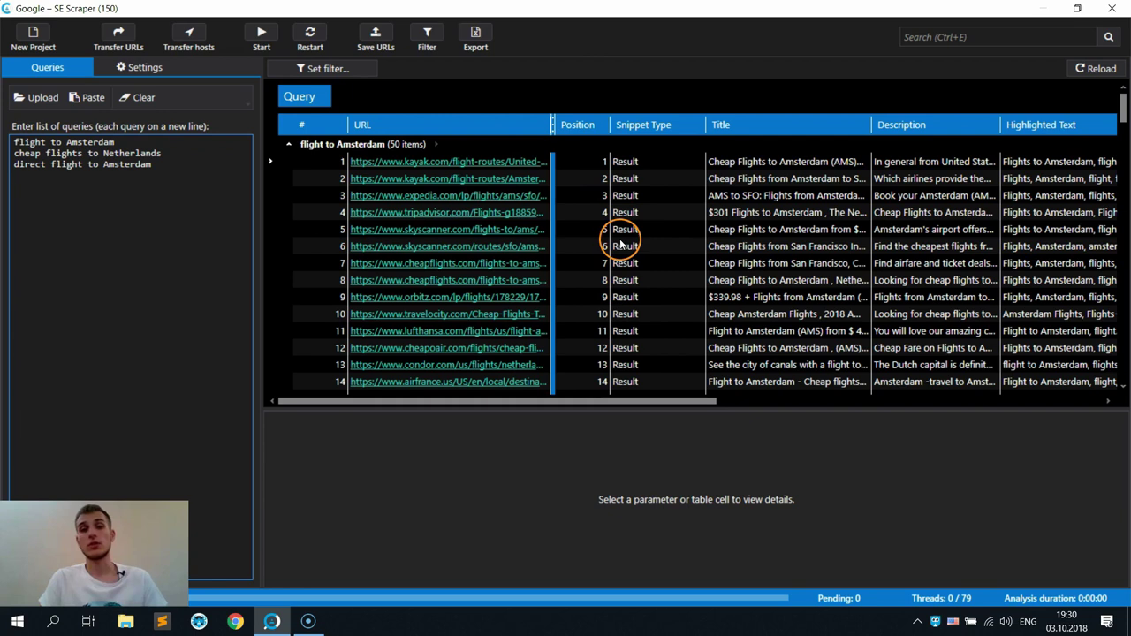
- Close the SE Scraper window and reopen the tool from the main Netpeak Checker window
{"action": "left_click", "coordinate": [1113, 8]}
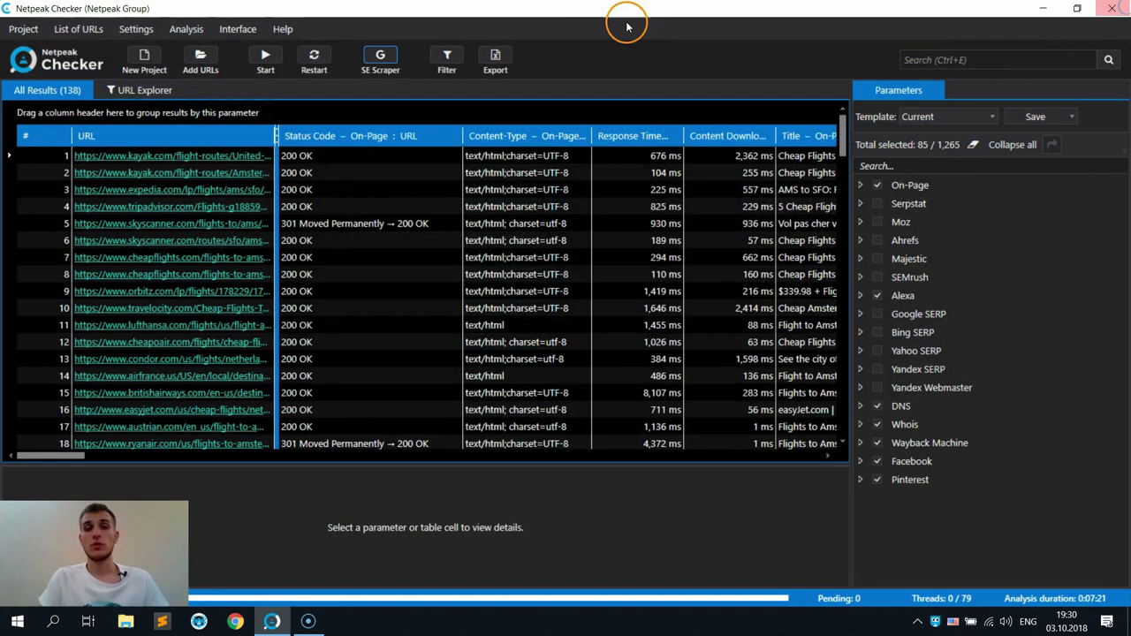
{"action": "left_click", "coordinate": [393, 55]}
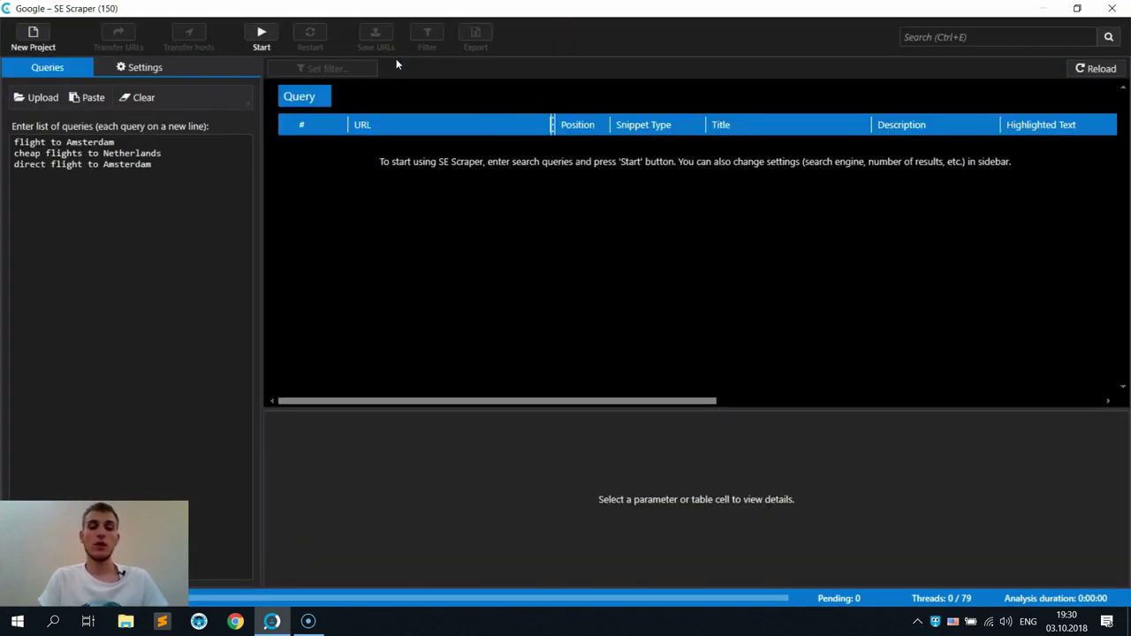
{"action": "left_click", "coordinate": [564, 198]}
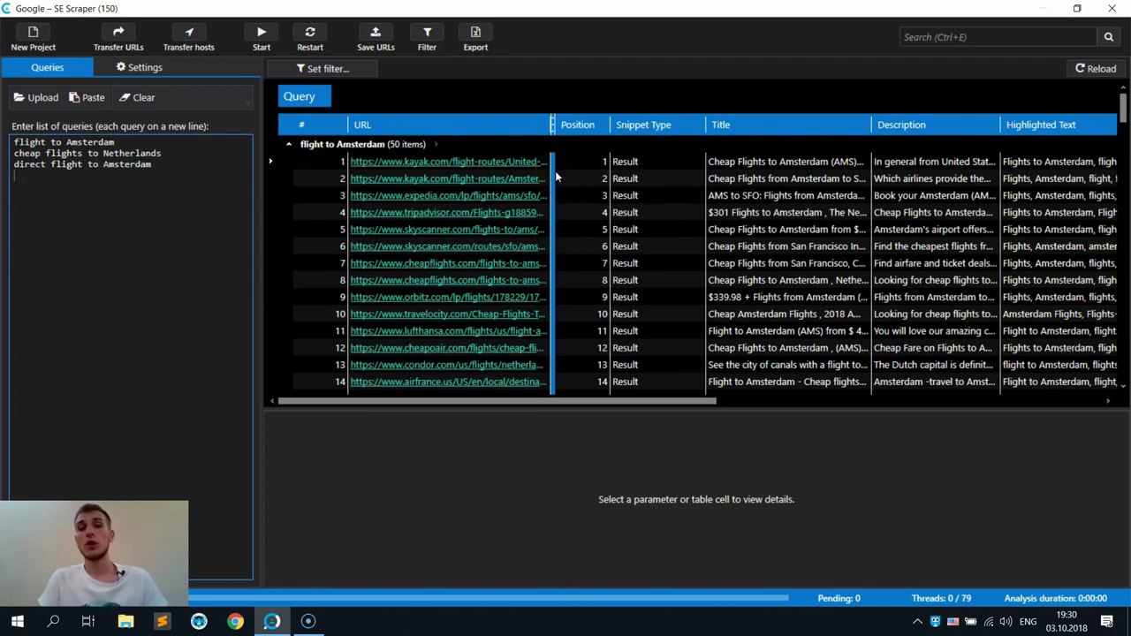
{"action": "left_click", "coordinate": [551, 178]}
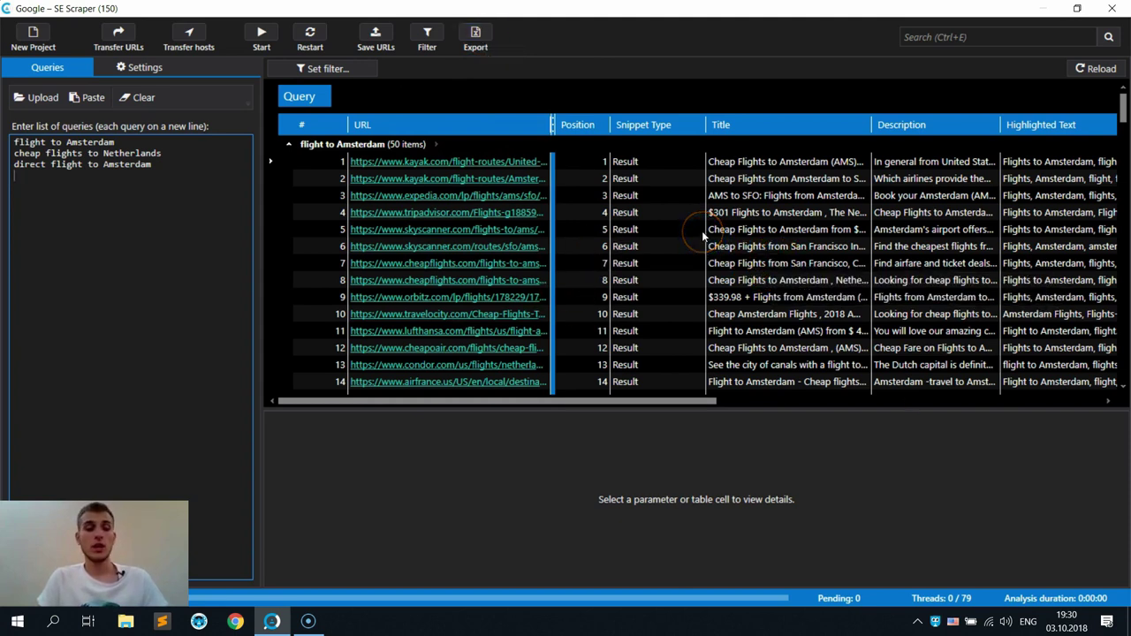
{"action": "right_click", "coordinate": [636, 245]}
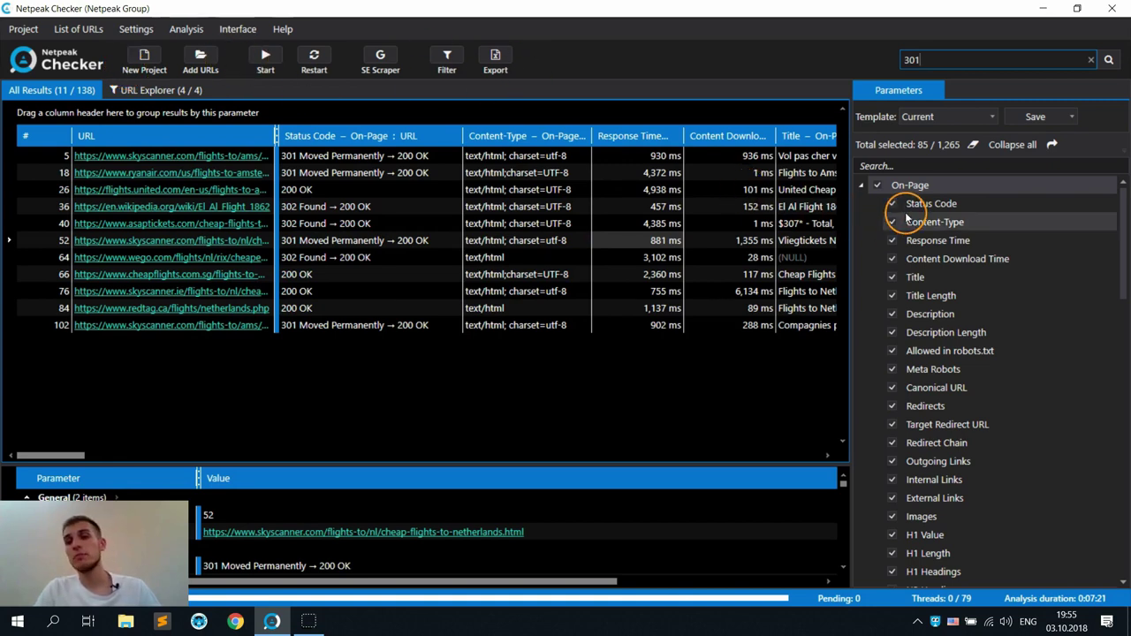
- Read the descriptions of the Content-Type parameter and the On-Page service, and check the parameter details of the wego.com result
{"action": "left_click", "coordinate": [968, 223]}
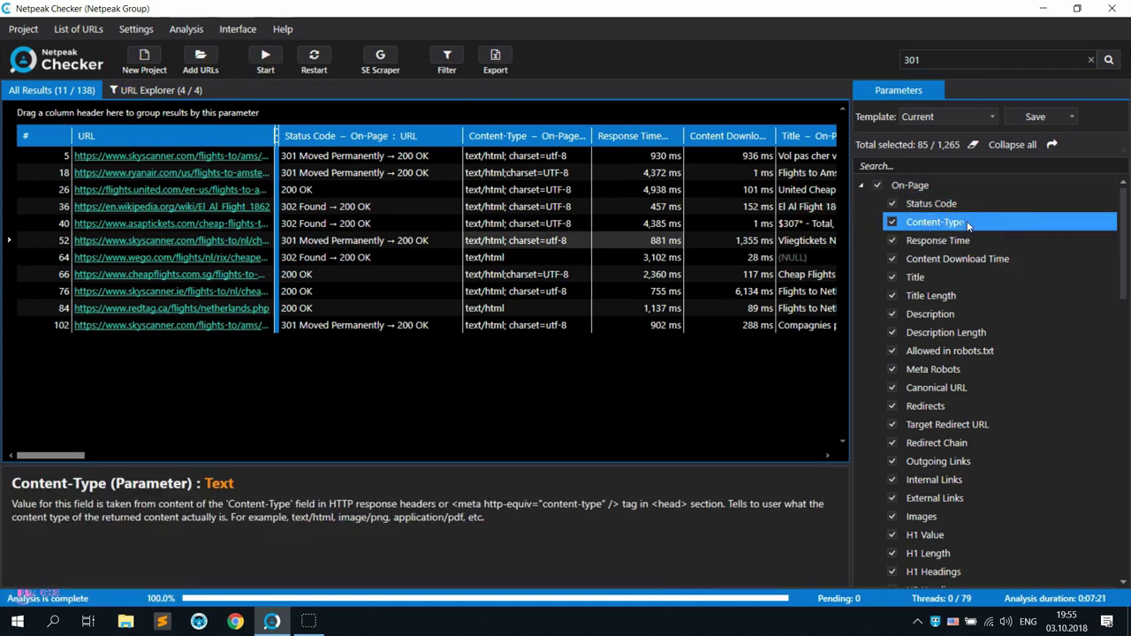
{"action": "left_click", "coordinate": [963, 188]}
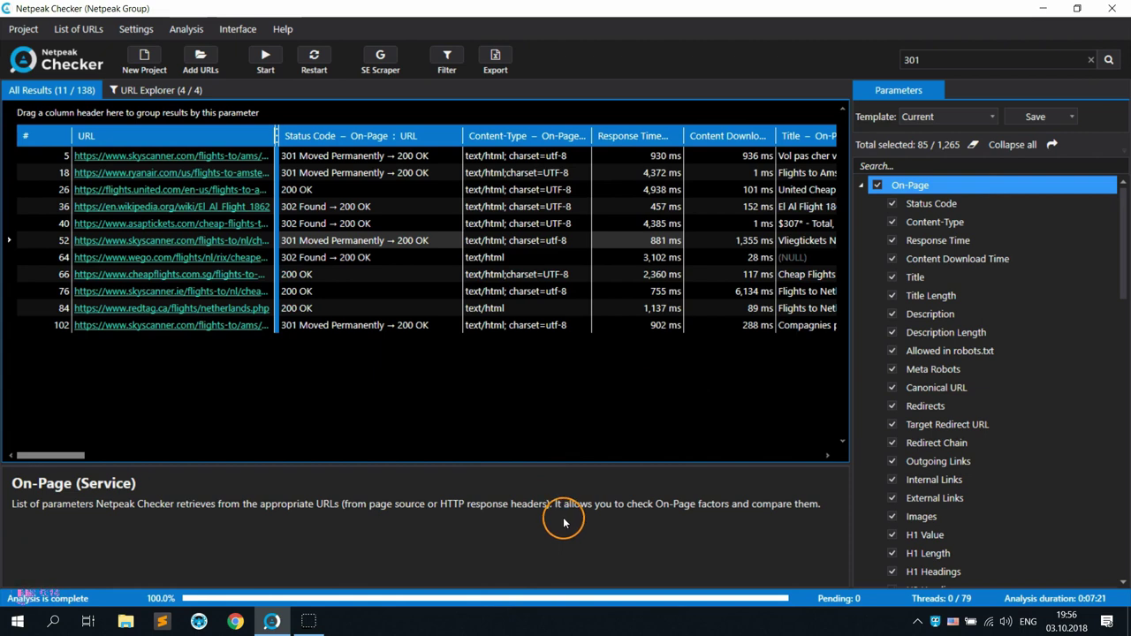
{"action": "left_click", "coordinate": [534, 257]}
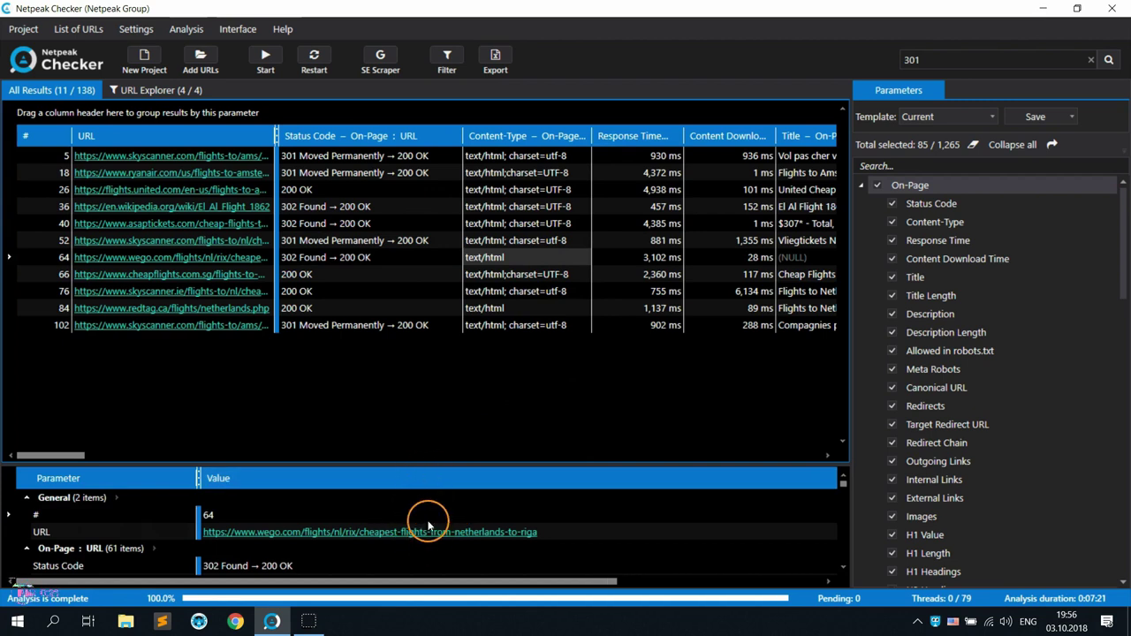
{"action": "scroll", "coordinate": [427, 526], "scroll_direction": "down", "scroll_amount": 3}
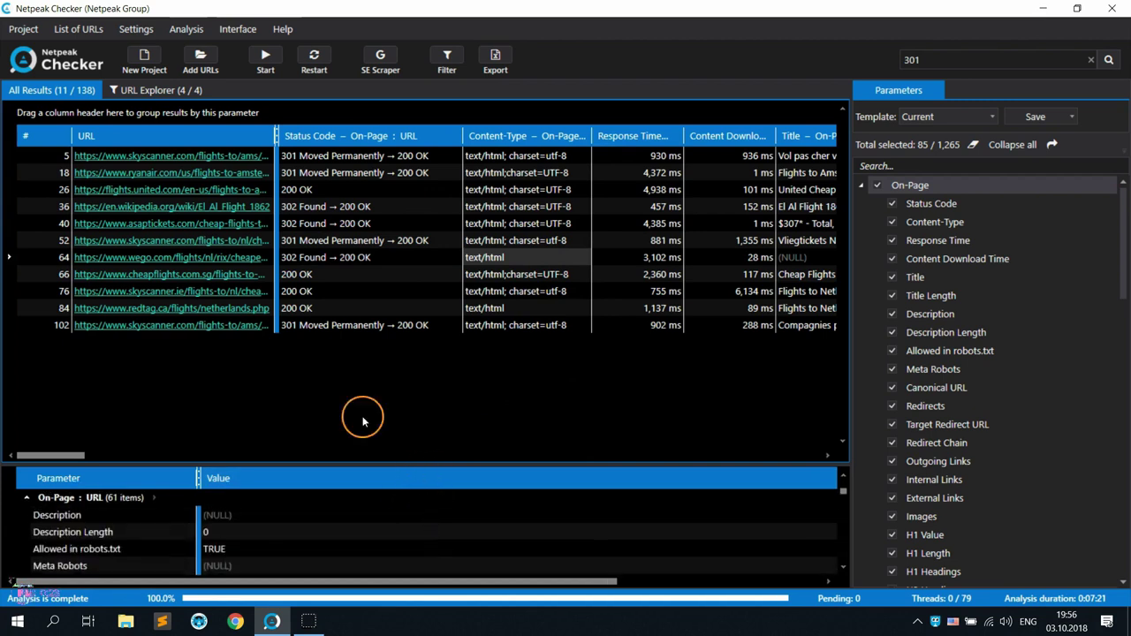
- Show the URL Explorer results and review the filter conditions on URL and Status Code
{"action": "left_click", "coordinate": [184, 93]}
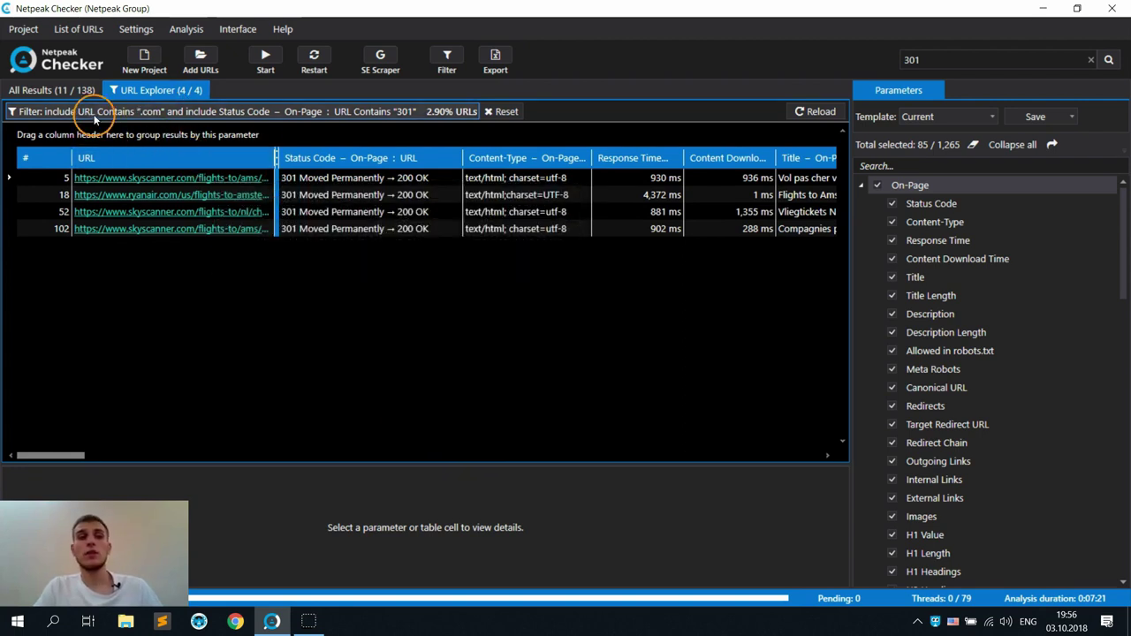
{"action": "left_click", "coordinate": [452, 116]}
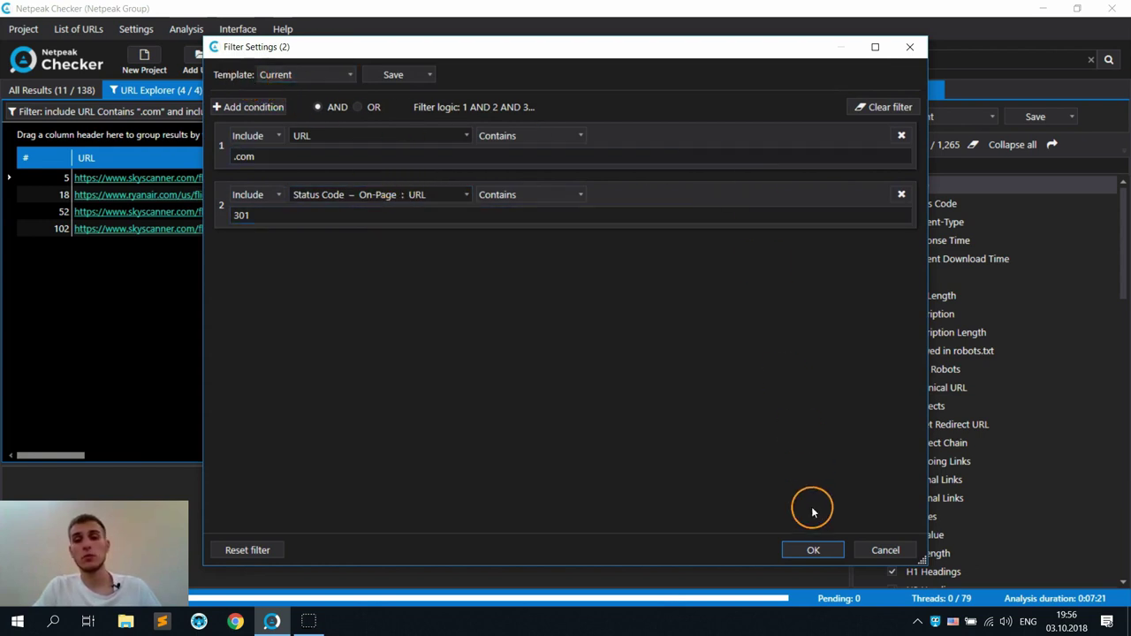
{"action": "left_click", "coordinate": [813, 550]}
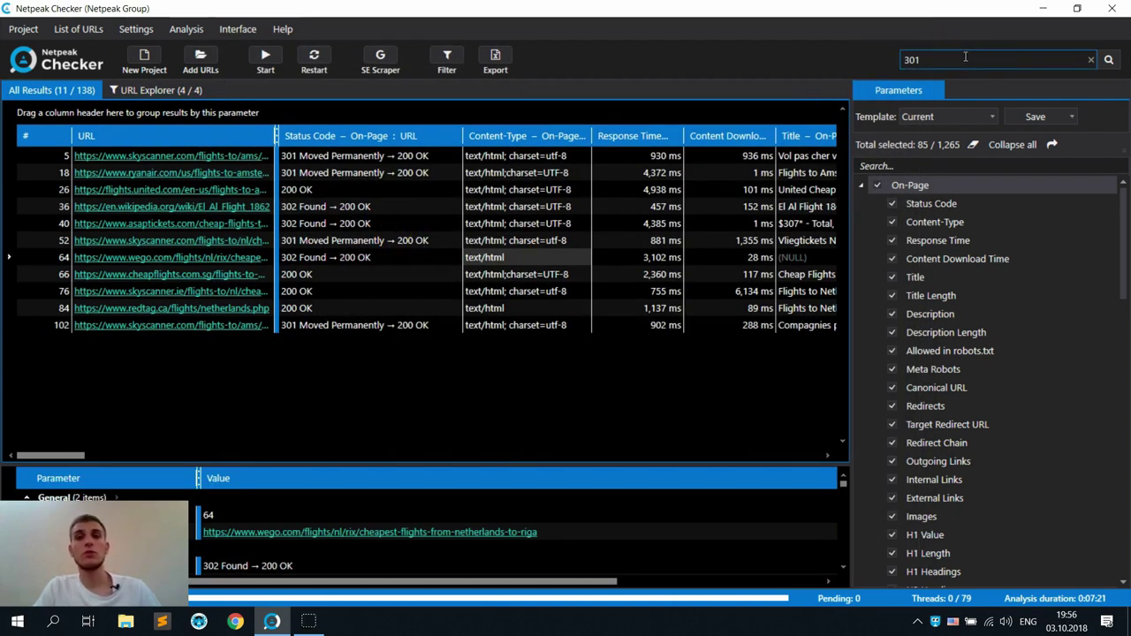
{"action": "left_click", "coordinate": [551, 318]}
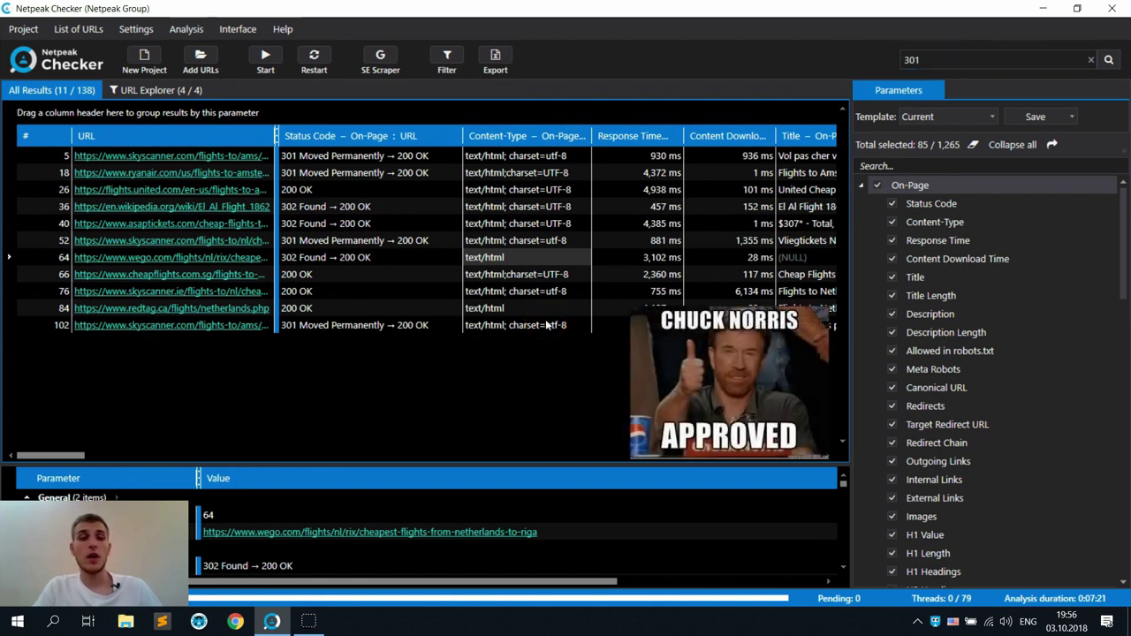
{"action": "left_click", "coordinate": [566, 309]}
{"action": "left_click", "coordinate": [744, 207]}
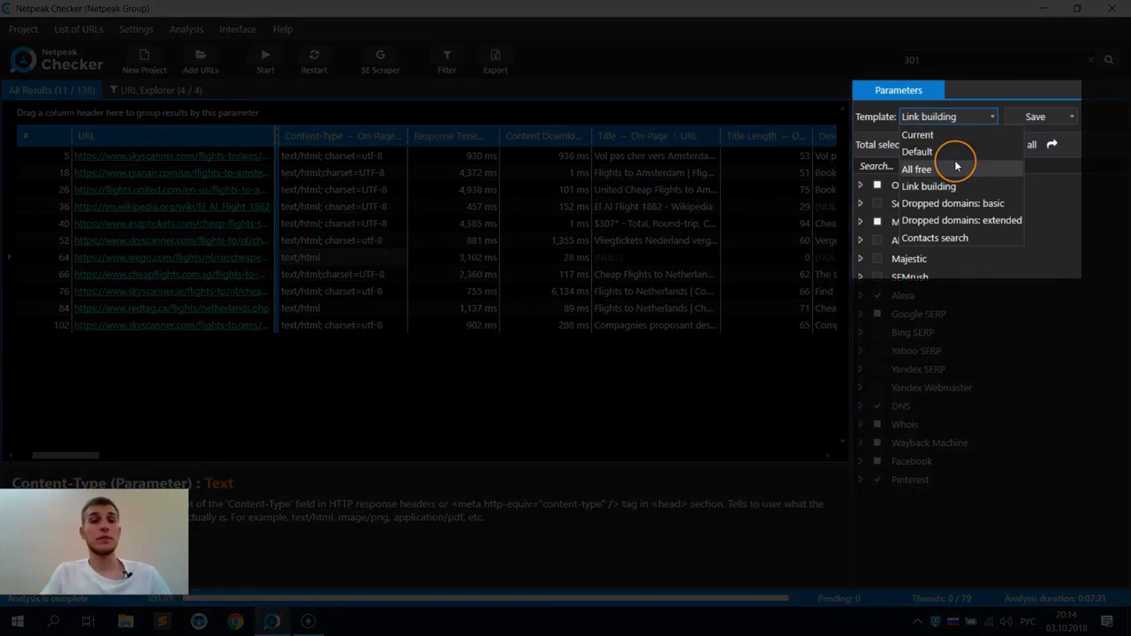
- Look through the available parameter templates, including the dropped domains and contacts search ones, keeping Link building selected
{"action": "left_click_drag", "start_coordinate": [954, 159], "coordinate": [956, 205]}
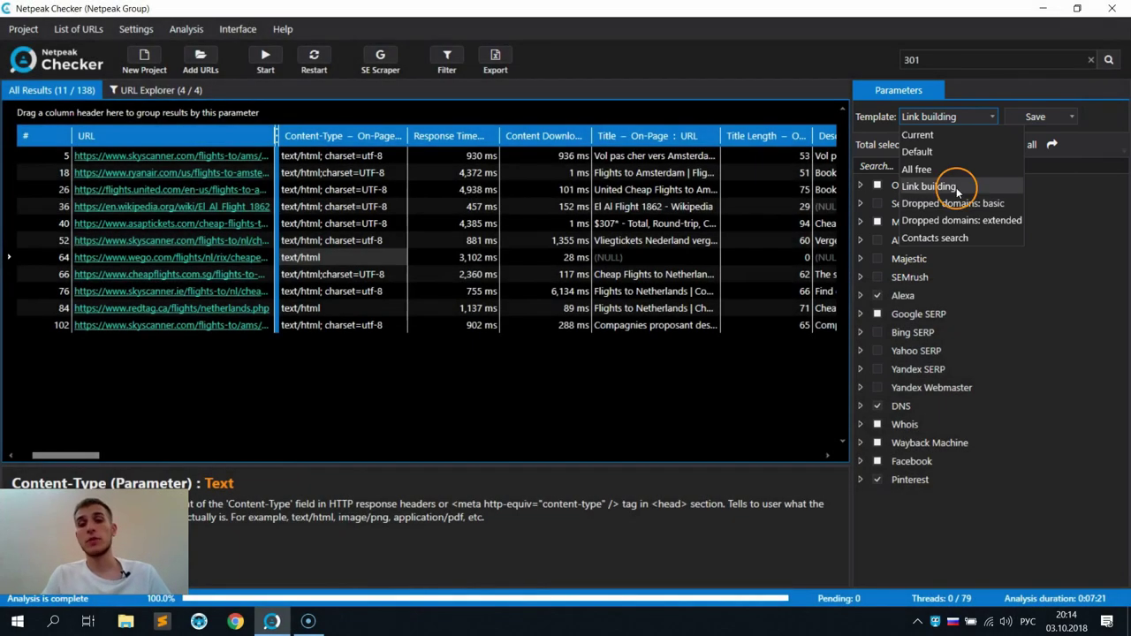
{"action": "left_click_drag", "start_coordinate": [957, 203], "coordinate": [950, 230]}
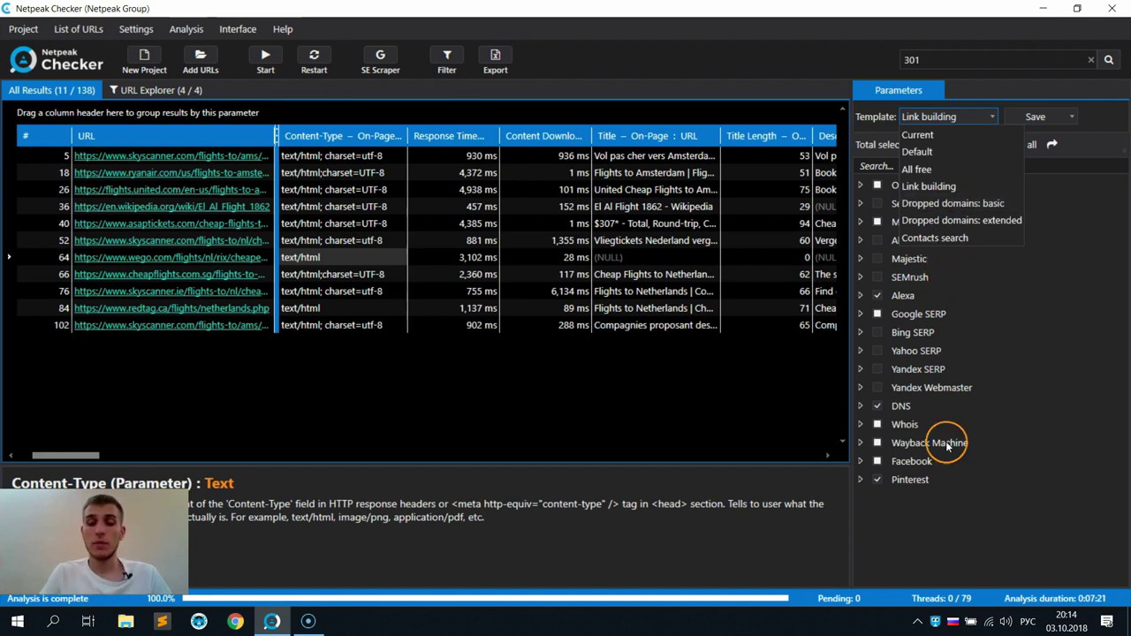
{"action": "left_click", "coordinate": [972, 531]}
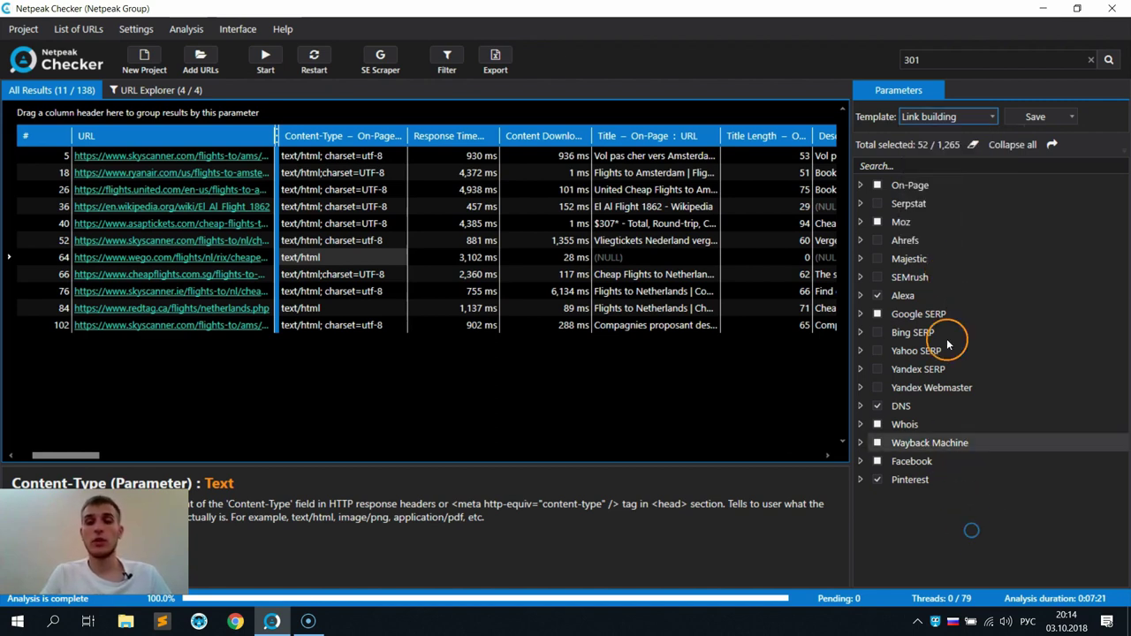
- Expand the On-Page parameters and examine Redirects, Description Length, Content Download Time and Content-Type in the results table
{"action": "left_click", "coordinate": [857, 184]}
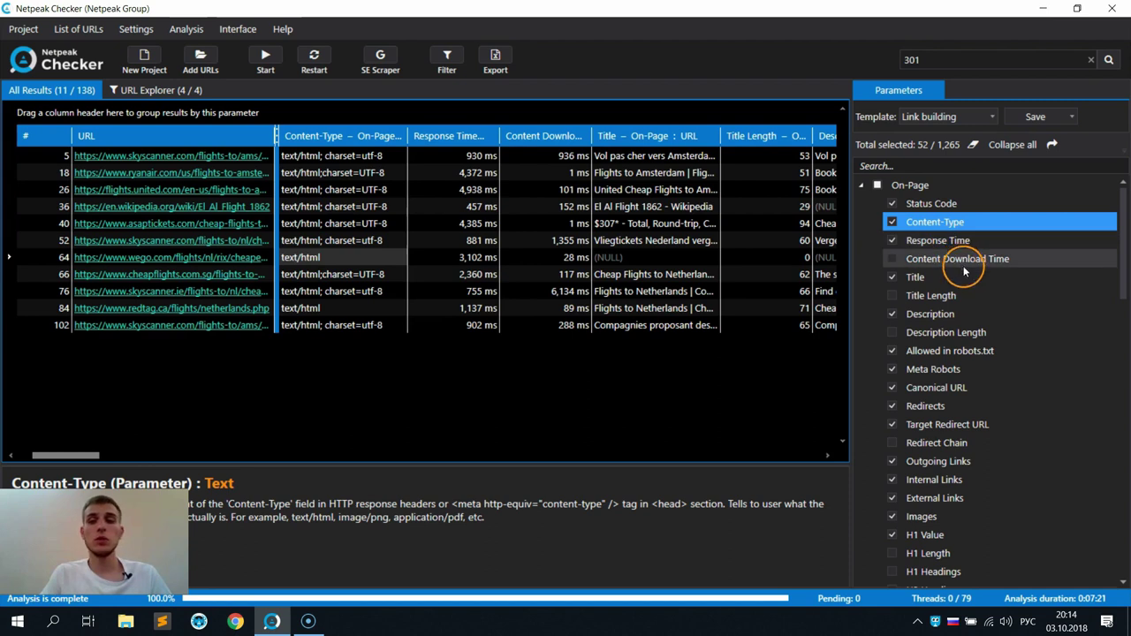
{"action": "left_click", "coordinate": [1003, 411]}
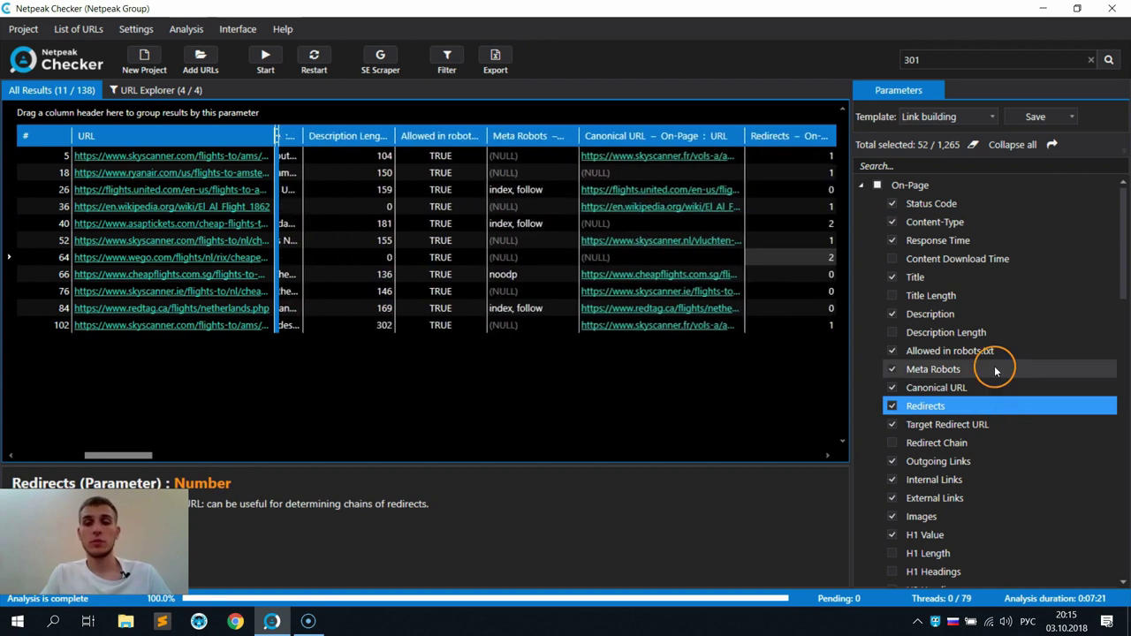
{"action": "left_click", "coordinate": [993, 334]}
{"action": "left_click", "coordinate": [964, 259]}
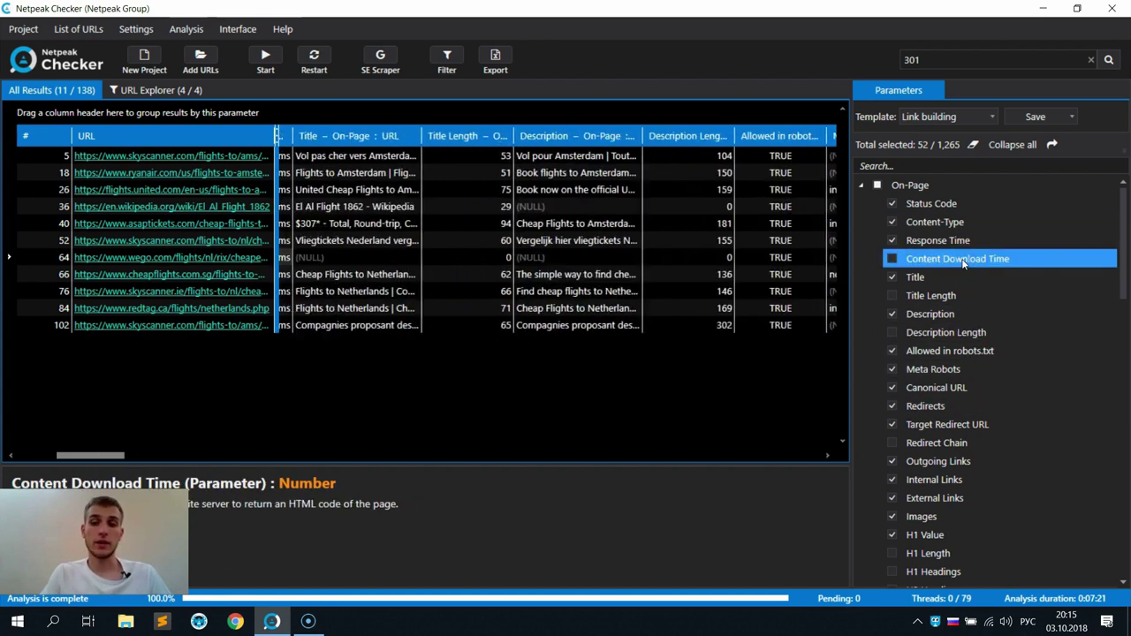
{"action": "left_click", "coordinate": [937, 222]}
- Apply the All free parameter template, collapse the On-Page group, and switch back to the Link building template
{"action": "left_click", "coordinate": [942, 117]}
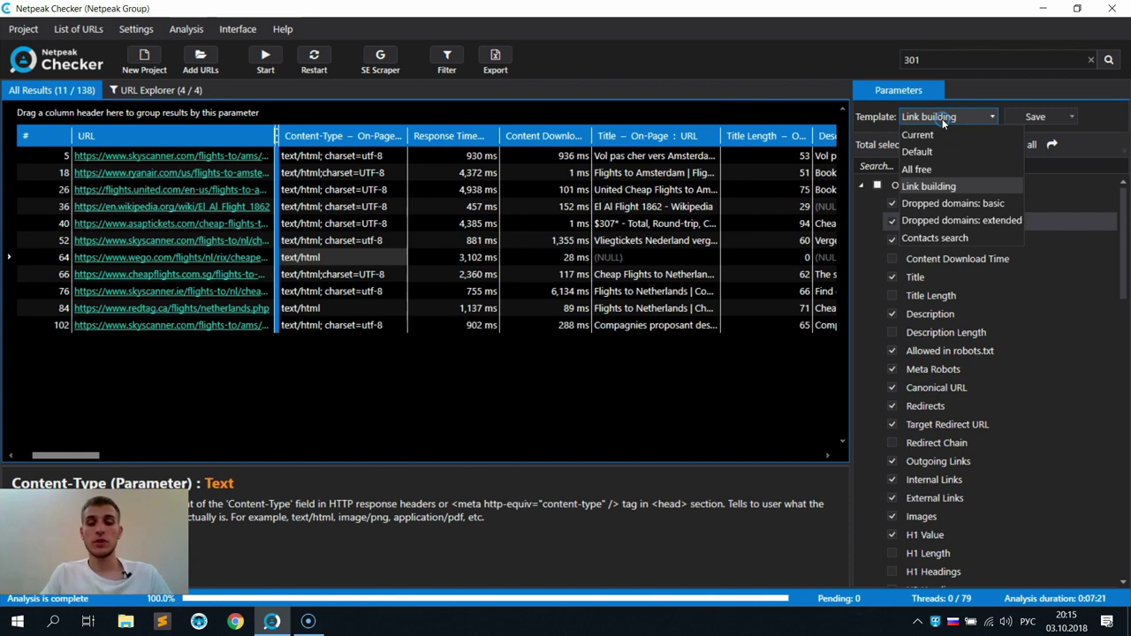
{"action": "left_click", "coordinate": [940, 170]}
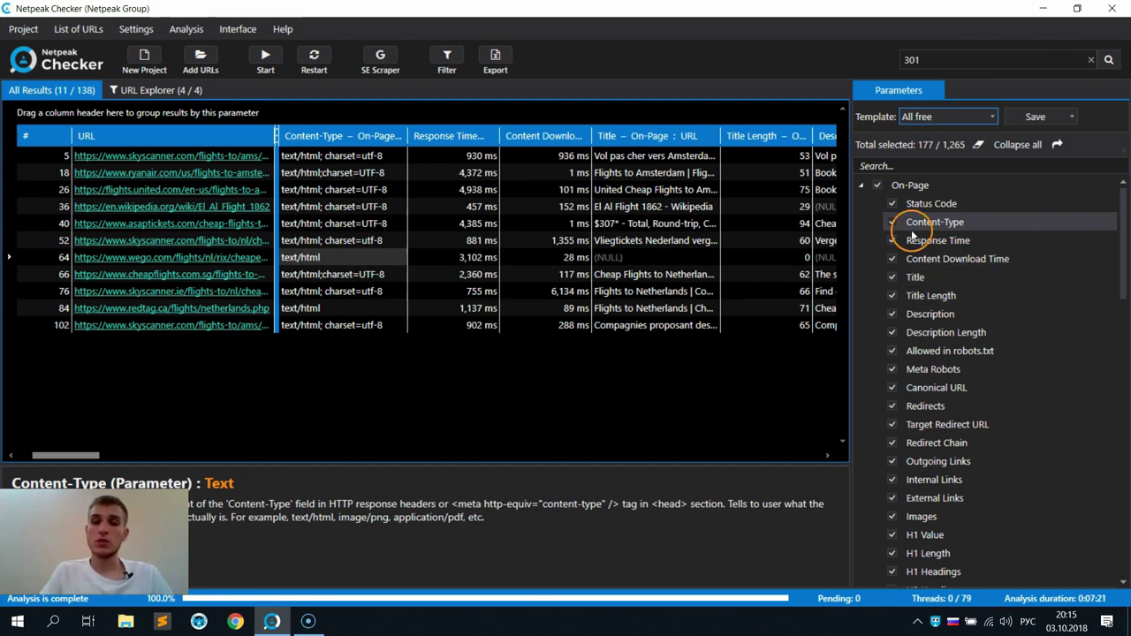
{"action": "left_click", "coordinate": [861, 186]}
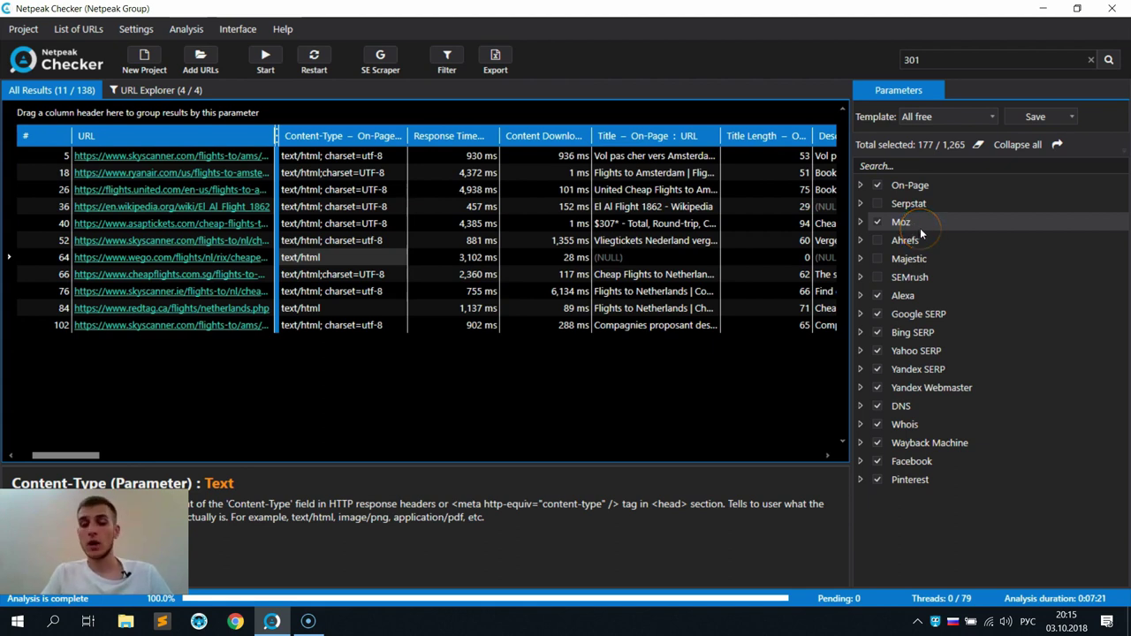
{"action": "left_click", "coordinate": [945, 116]}
{"action": "left_click", "coordinate": [941, 183]}
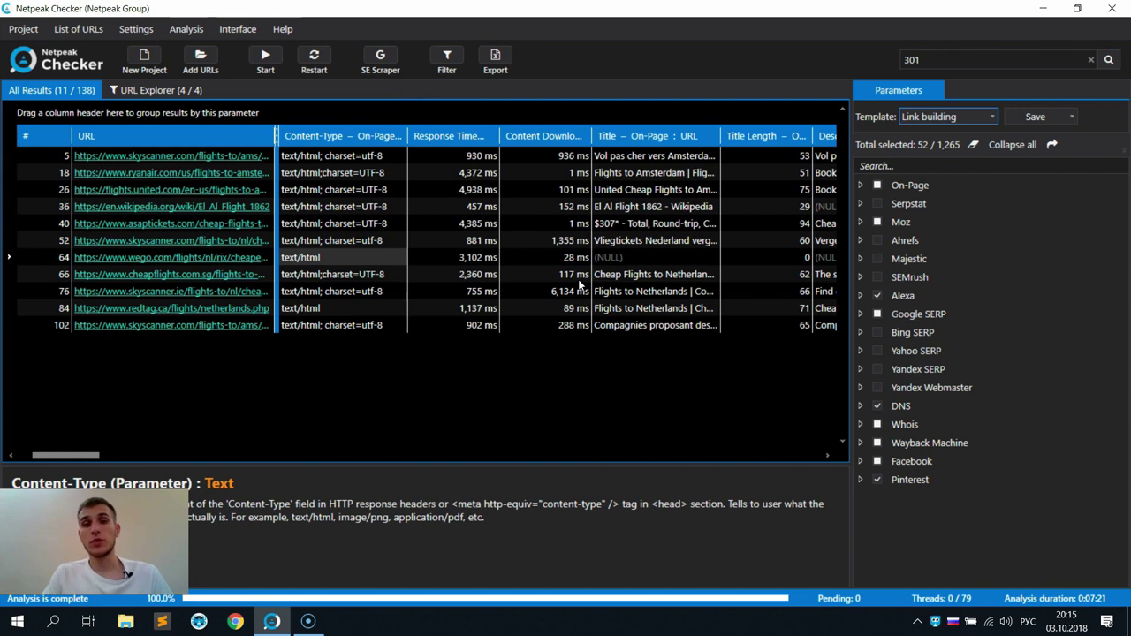
- Apply the Contacts search parameter template and expand its On-Page group
{"action": "left_click", "coordinate": [914, 115]}
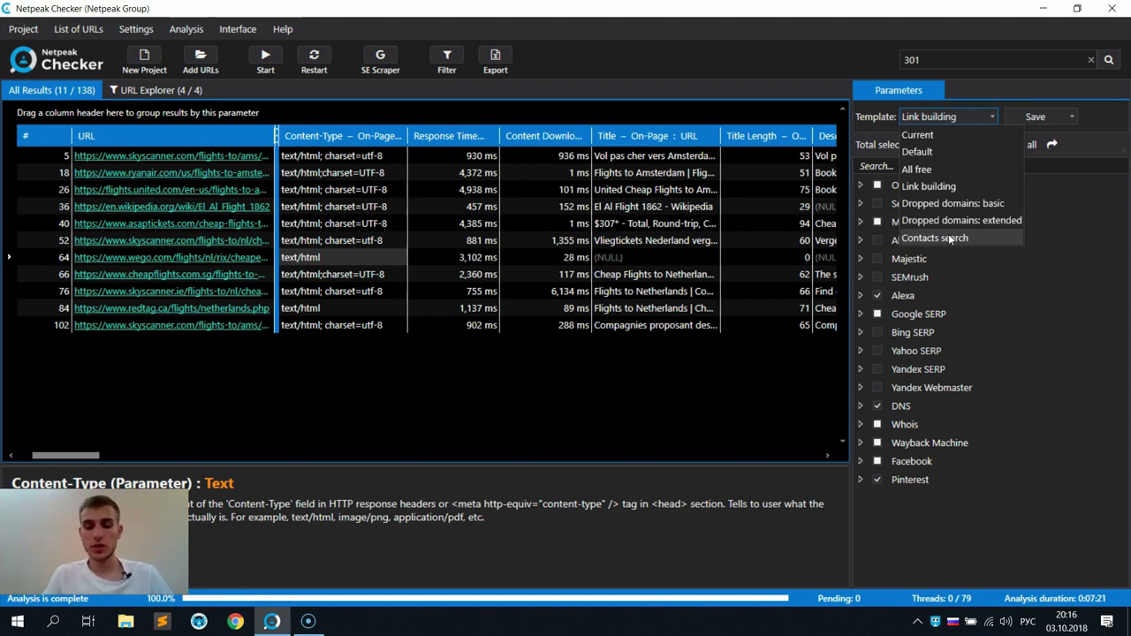
{"action": "left_click", "coordinate": [949, 234]}
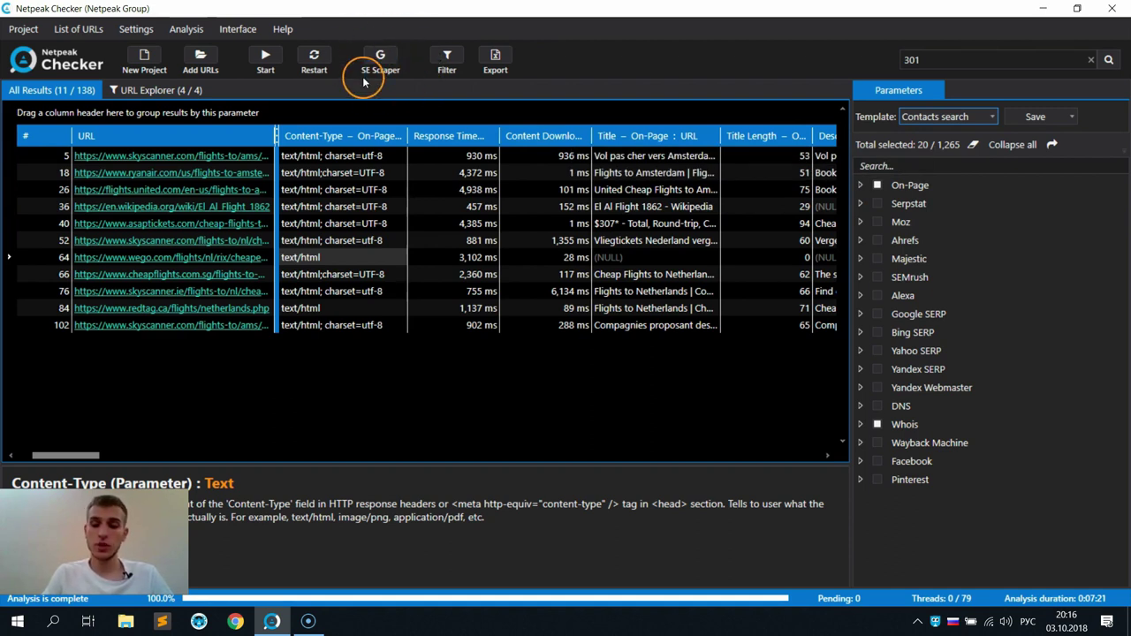
{"action": "left_click", "coordinate": [860, 185]}
- Examine which On-Page parameters the Contacts search template includes, from status code and hreflang to social media links and emails
{"action": "scroll", "coordinate": [990, 353], "scroll_direction": "down", "scroll_amount": 10}
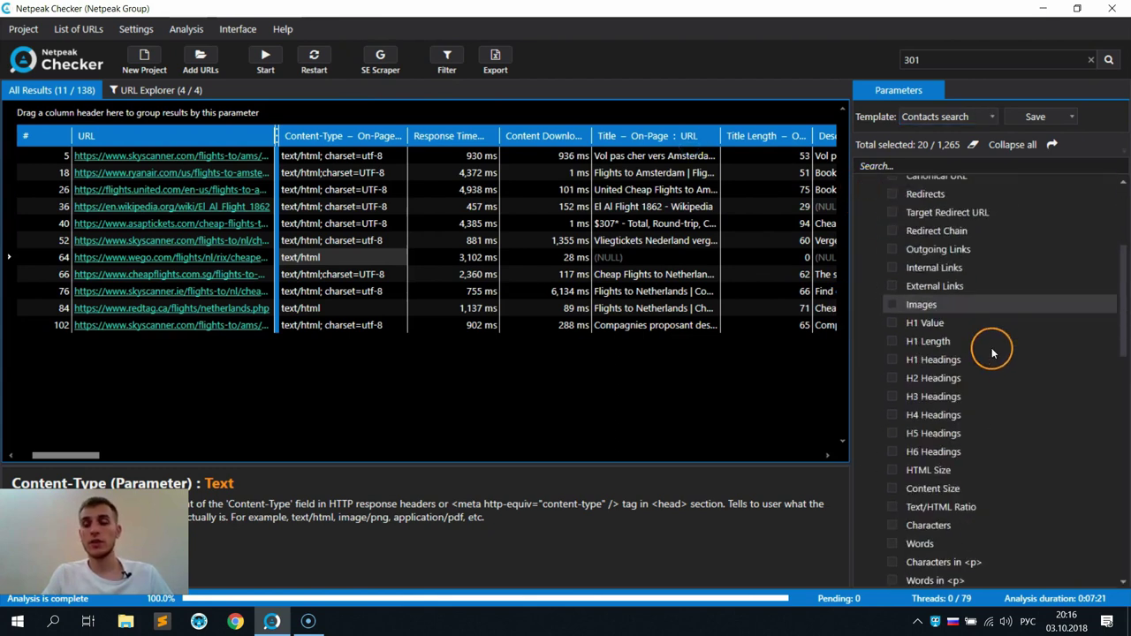
{"action": "scroll", "coordinate": [990, 362], "scroll_direction": "down", "scroll_amount": 4}
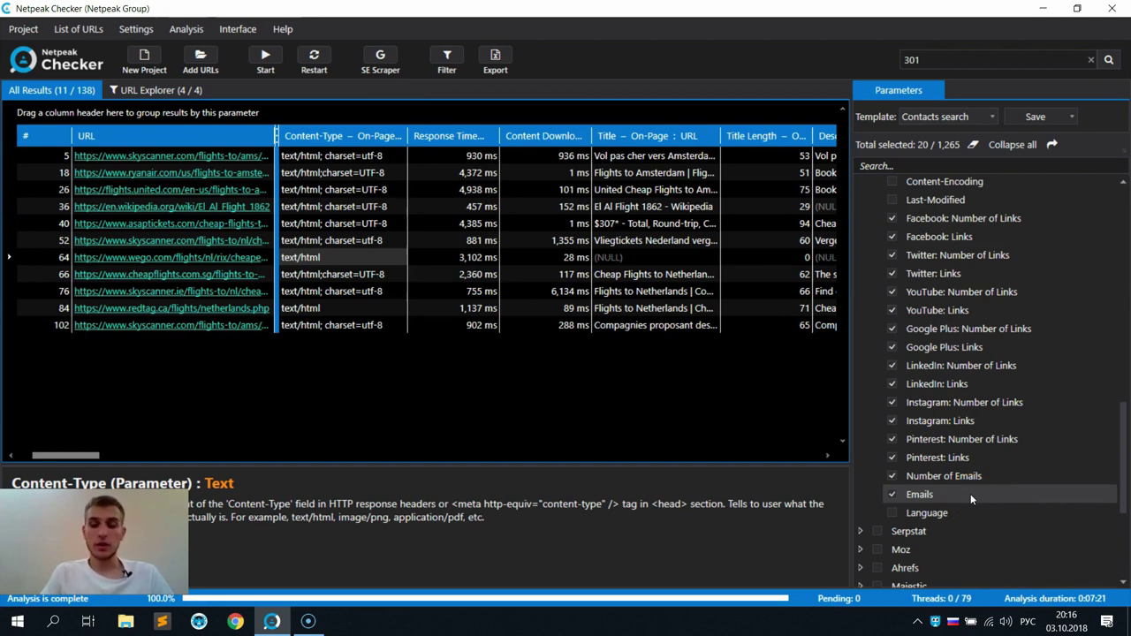
{"action": "scroll", "coordinate": [970, 494], "scroll_direction": "up", "scroll_amount": 14}
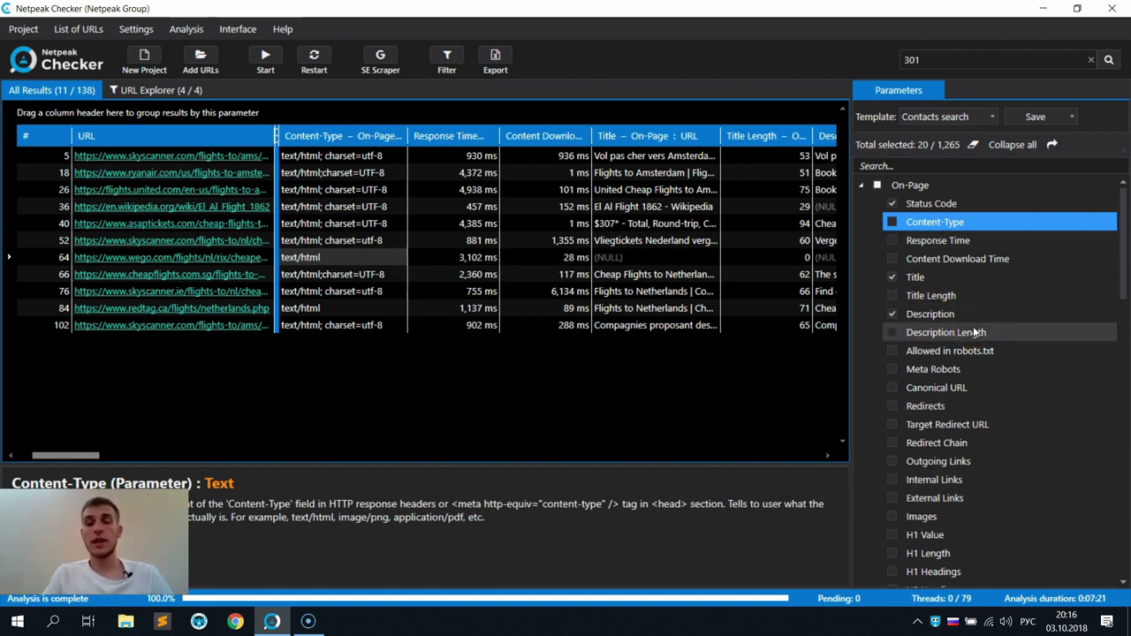
{"action": "left_click", "coordinate": [864, 191]}
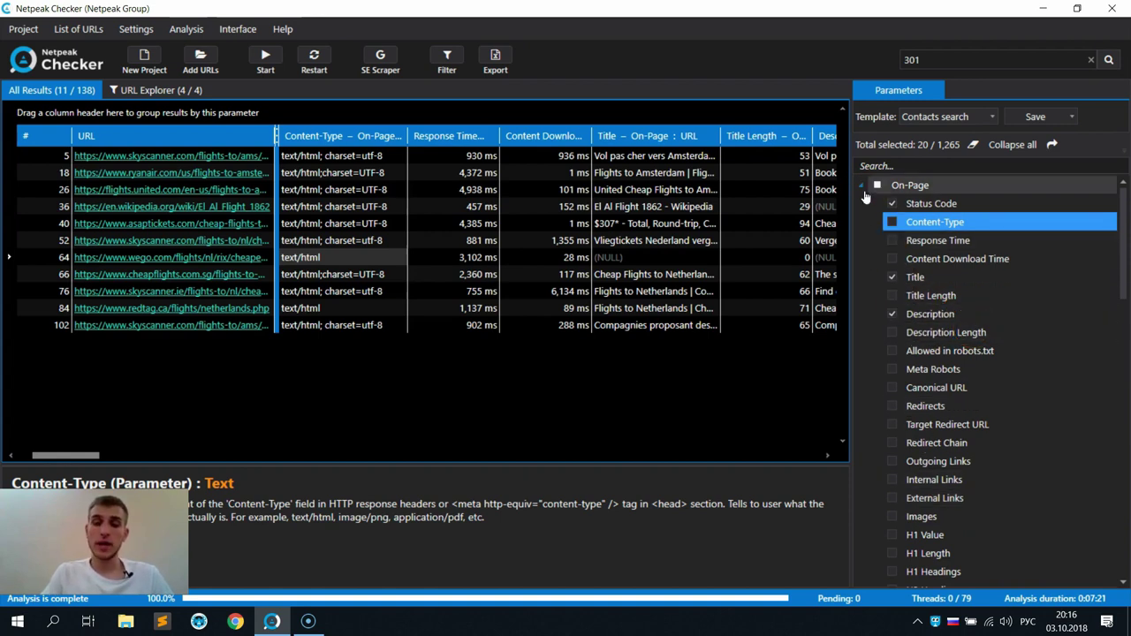
{"action": "scroll", "coordinate": [985, 304], "scroll_direction": "down", "scroll_amount": 19}
{"action": "scroll", "coordinate": [992, 327], "scroll_direction": "up", "scroll_amount": 6}
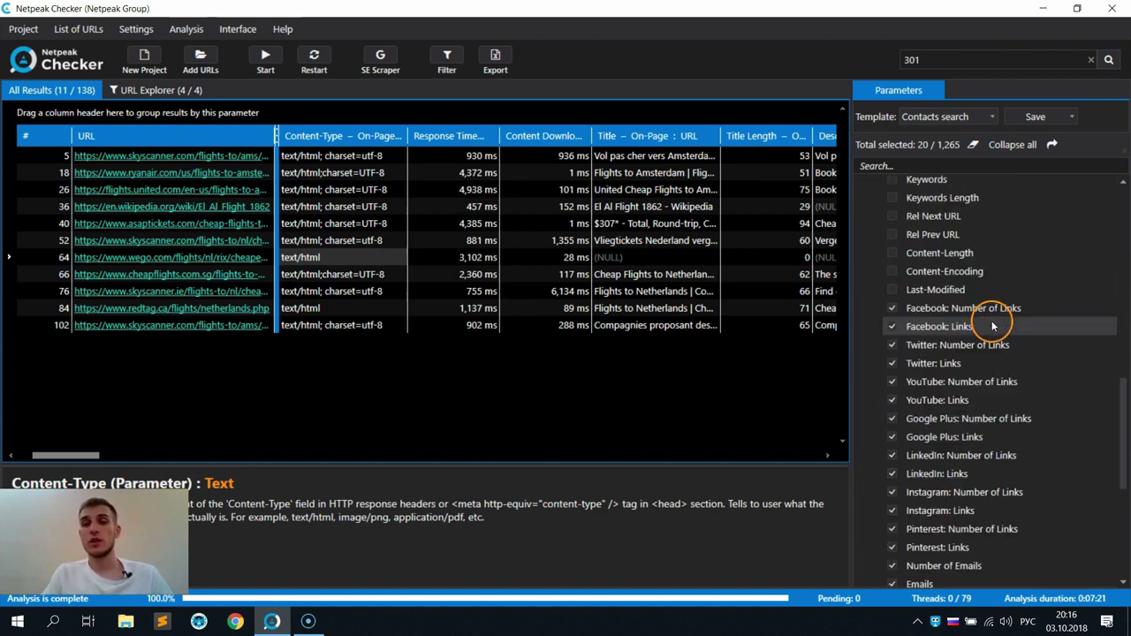
{"action": "scroll", "coordinate": [988, 439], "scroll_direction": "up", "scroll_amount": 3}
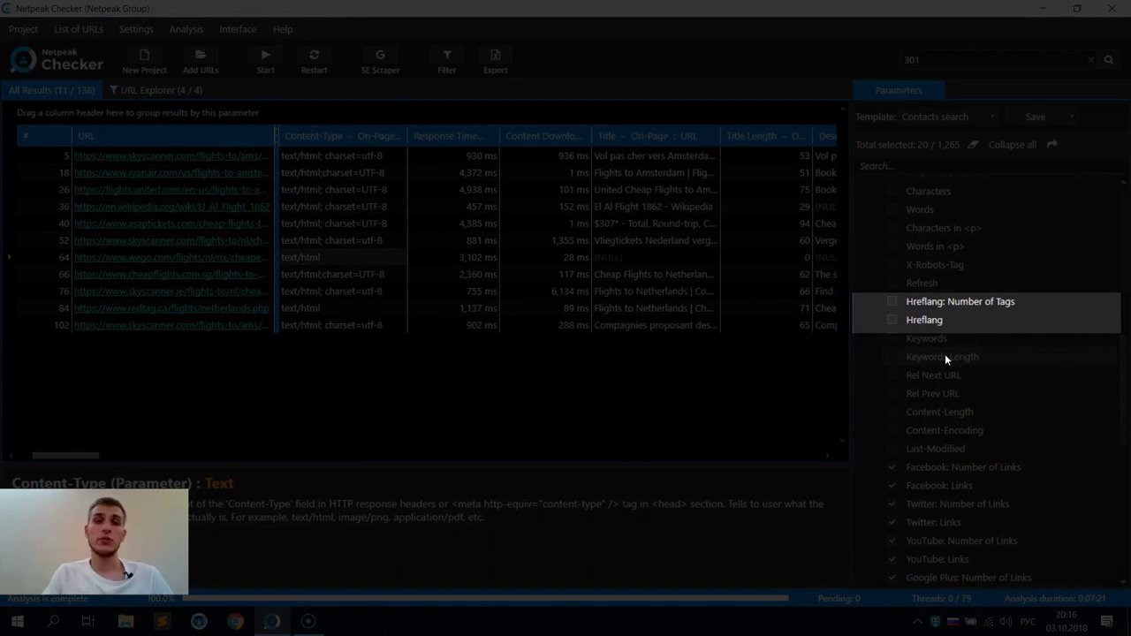
{"action": "scroll", "coordinate": [937, 353], "scroll_direction": "down", "scroll_amount": 7}
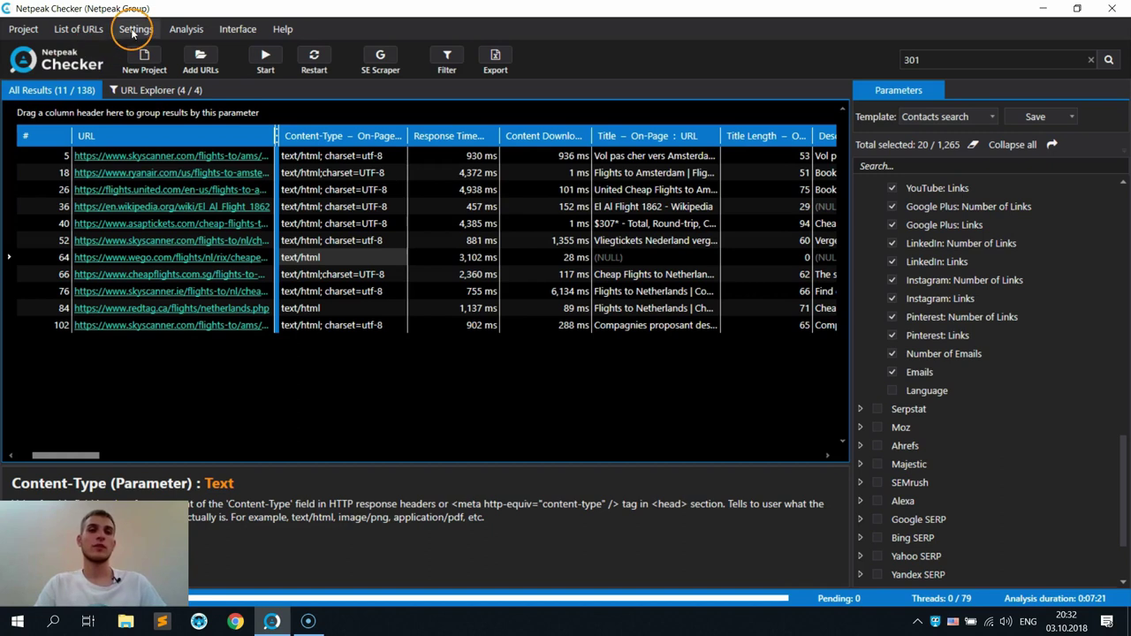
- Open the On-Page settings and review the speed options, the User Agent templates and basic authentication
{"action": "left_click", "coordinate": [151, 87]}
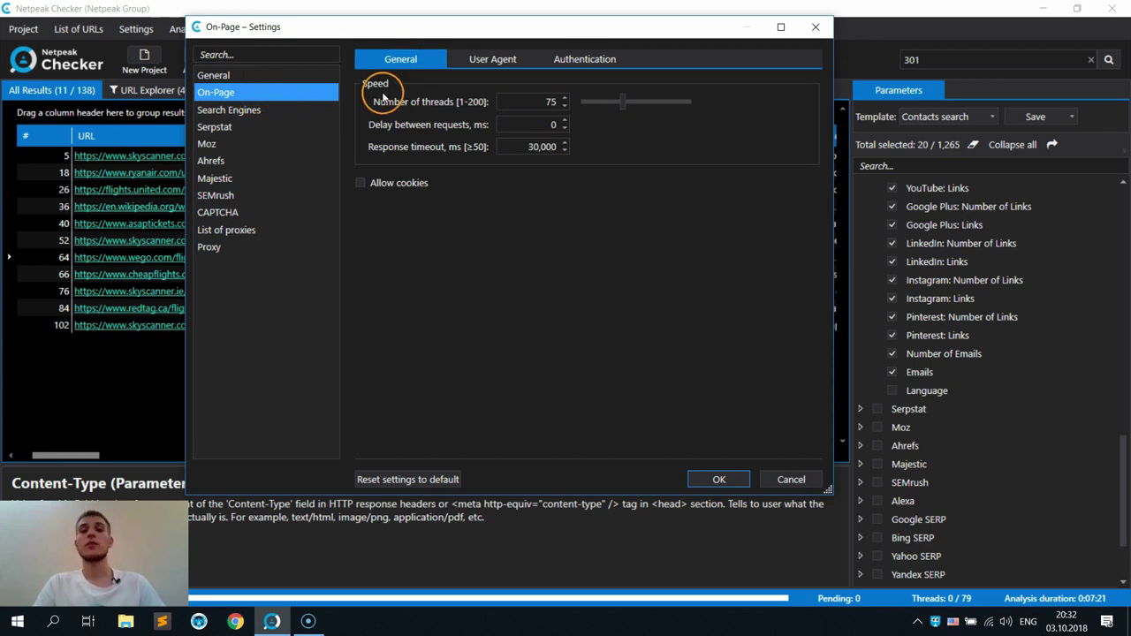
{"action": "left_click", "coordinate": [490, 59]}
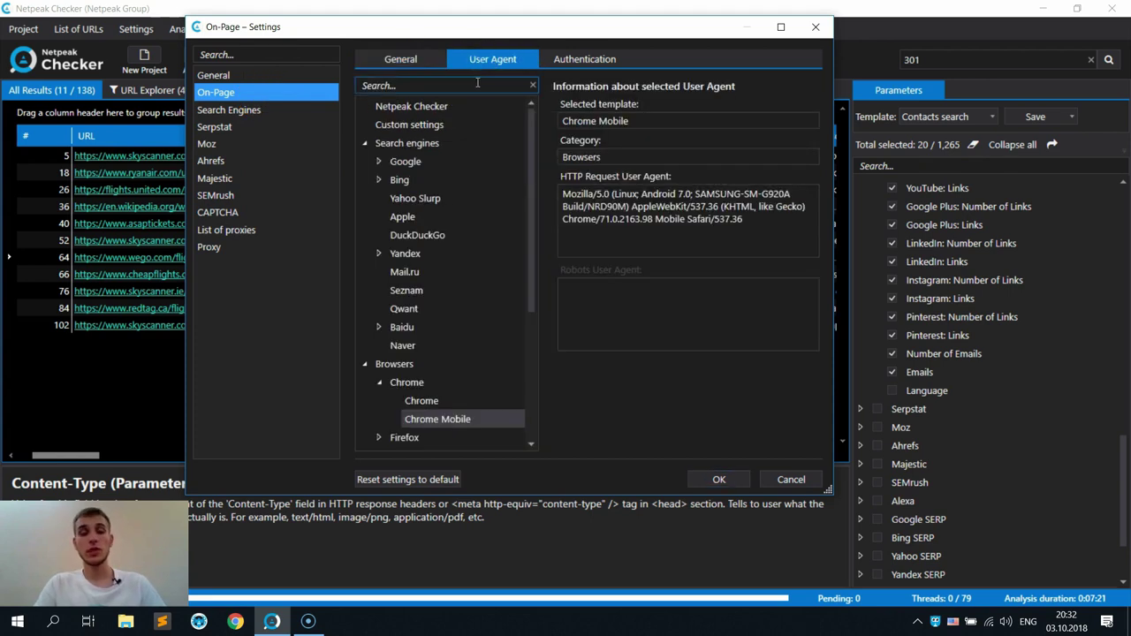
{"action": "left_click", "coordinate": [580, 59]}
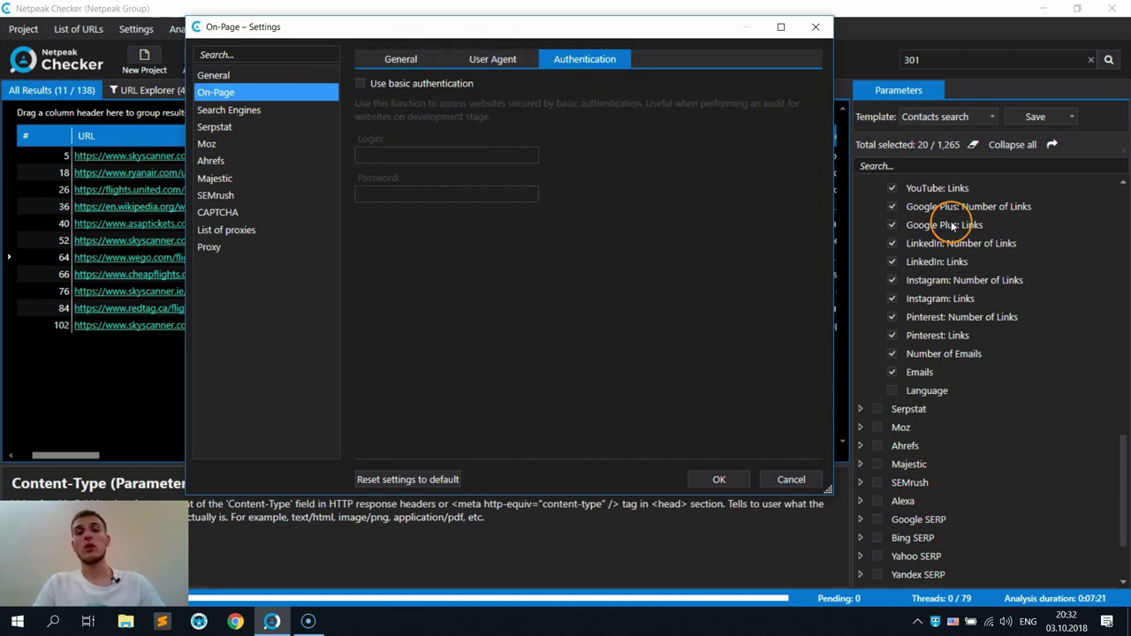
- Review the Search Engines settings for Google, Bing, Yahoo and Yandex, and the Ahrefs access settings
{"action": "left_click", "coordinate": [318, 113]}
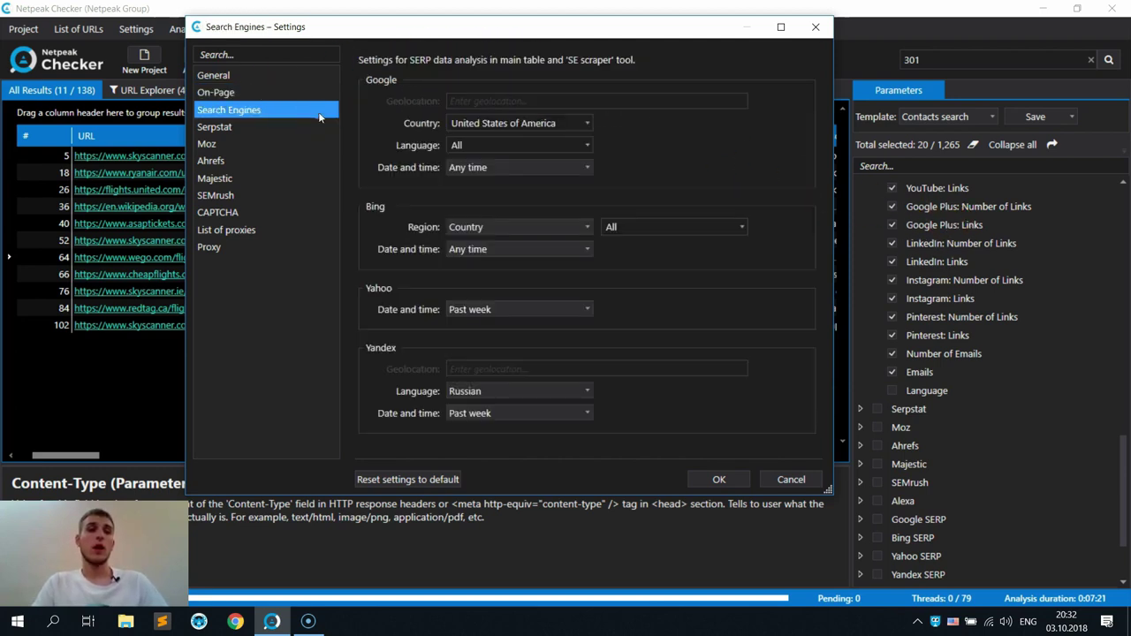
{"action": "left_click", "coordinate": [408, 146]}
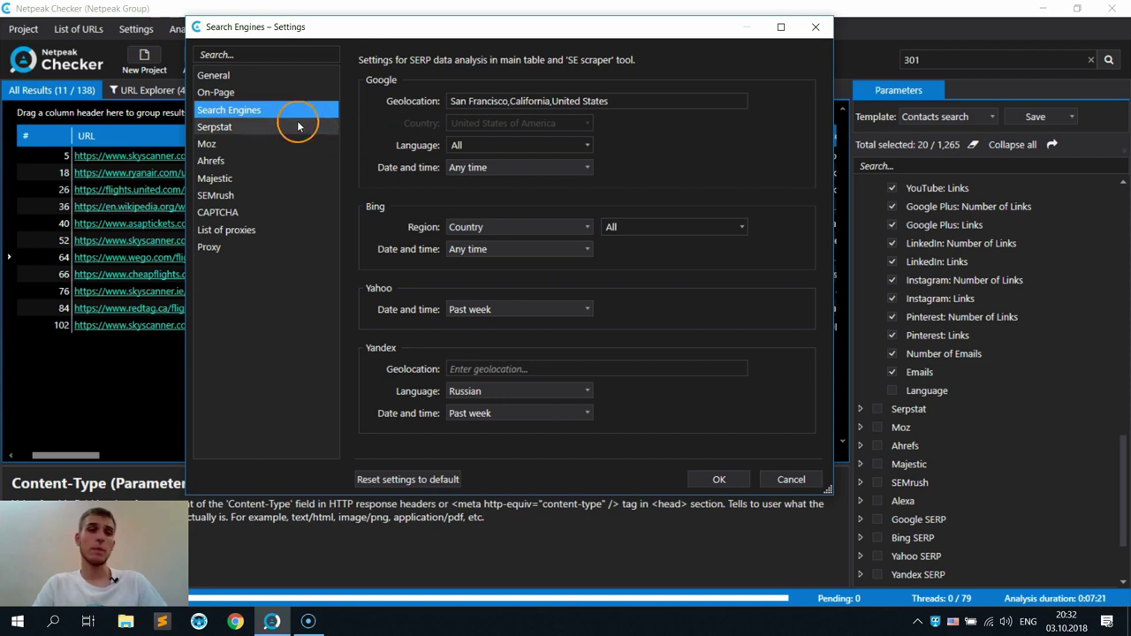
{"action": "left_click", "coordinate": [297, 161]}
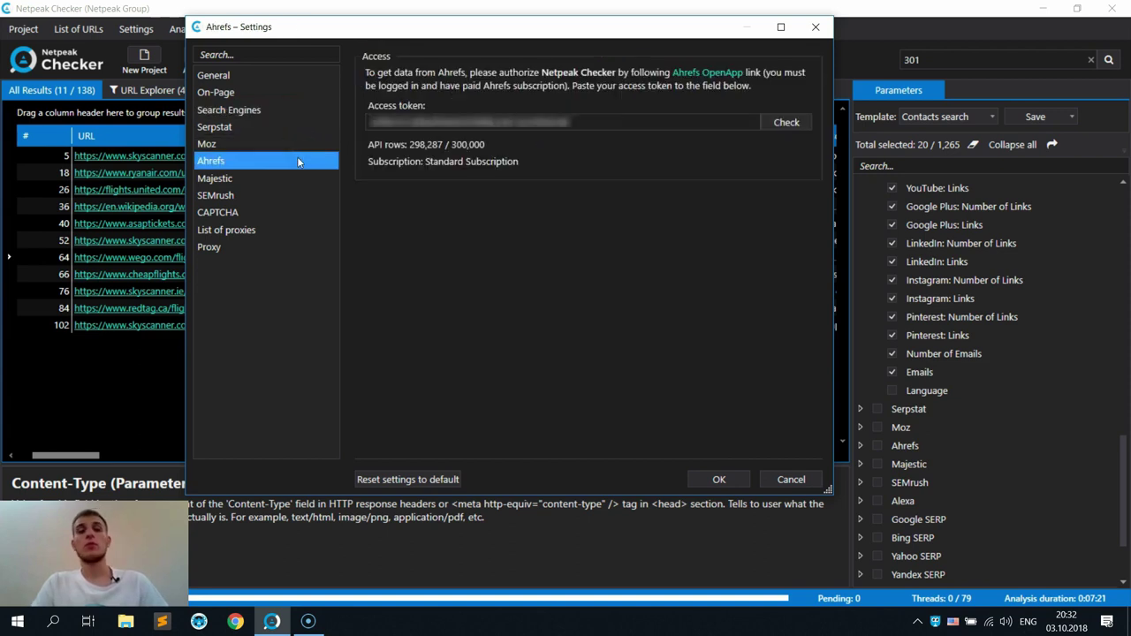
{"action": "mouse_move", "coordinate": [298, 162]}
{"action": "left_mouse_down"}
{"action": "mouse_move", "coordinate": [379, 196]}
{"action": "mouse_move", "coordinate": [426, 183]}
{"action": "mouse_move", "coordinate": [437, 151]}
{"action": "mouse_move", "coordinate": [452, 150]}
{"action": "mouse_move", "coordinate": [426, 110]}
{"action": "mouse_move", "coordinate": [477, 150]}
{"action": "left_mouse_up"}
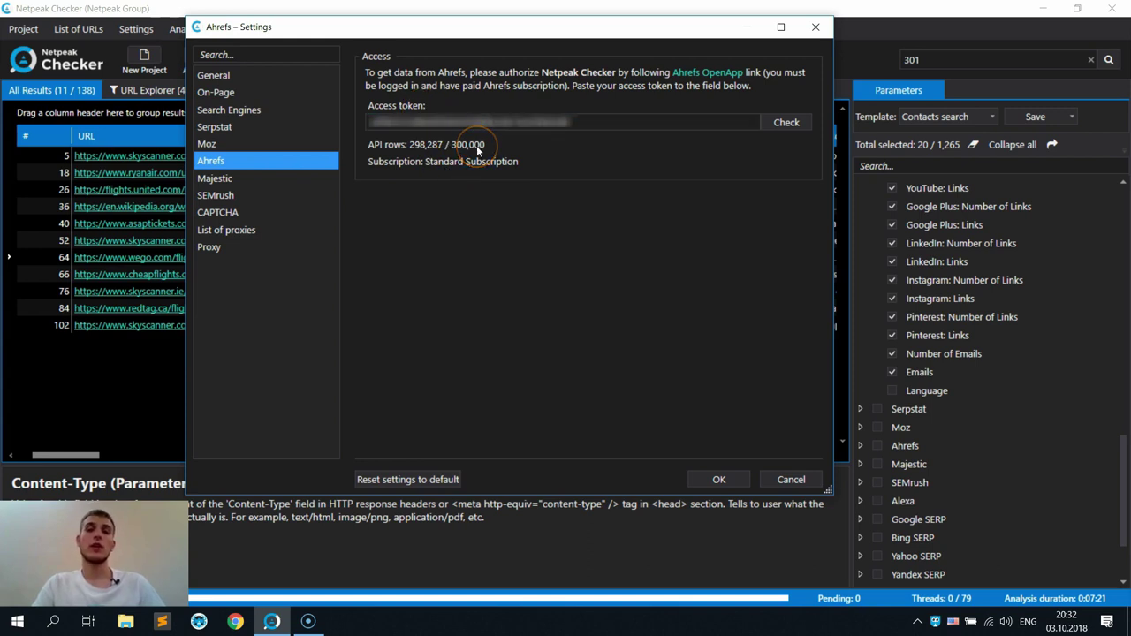
- Review the list of HTTP proxies in the settings, including the host, port, login and password columns
{"action": "left_click", "coordinate": [298, 228]}
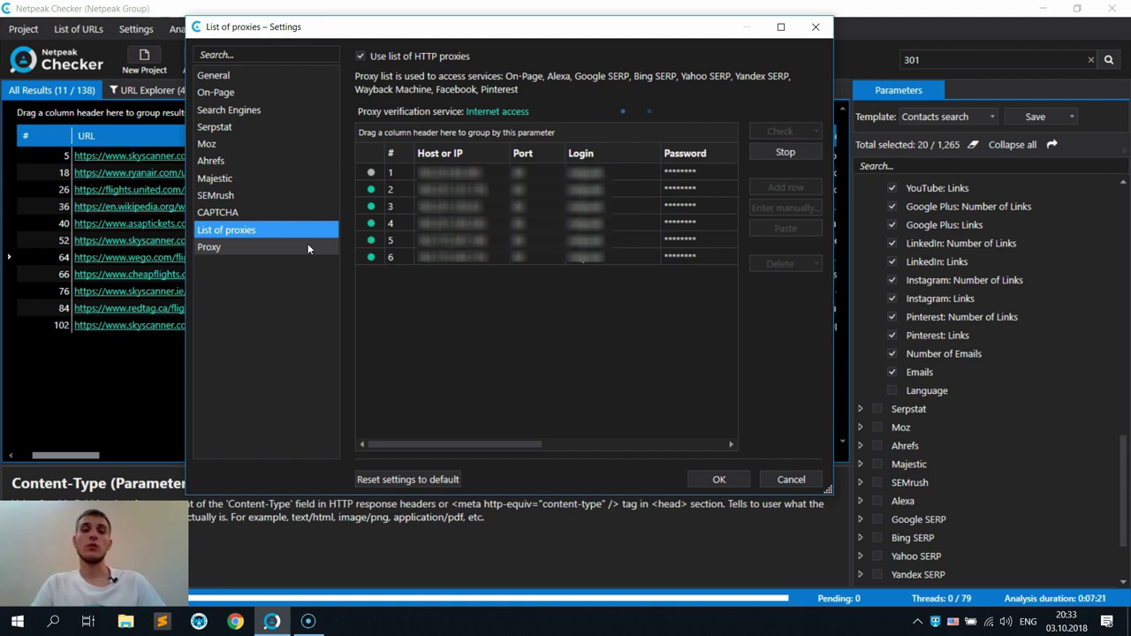
{"action": "left_click", "coordinate": [472, 260]}
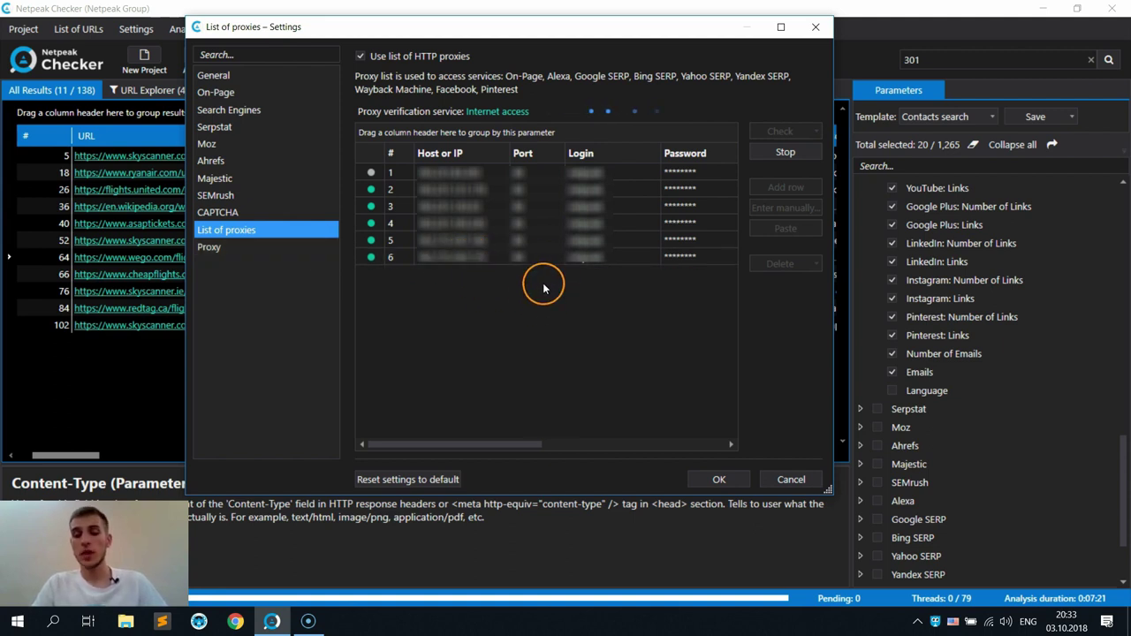
{"action": "left_click", "coordinate": [520, 189]}
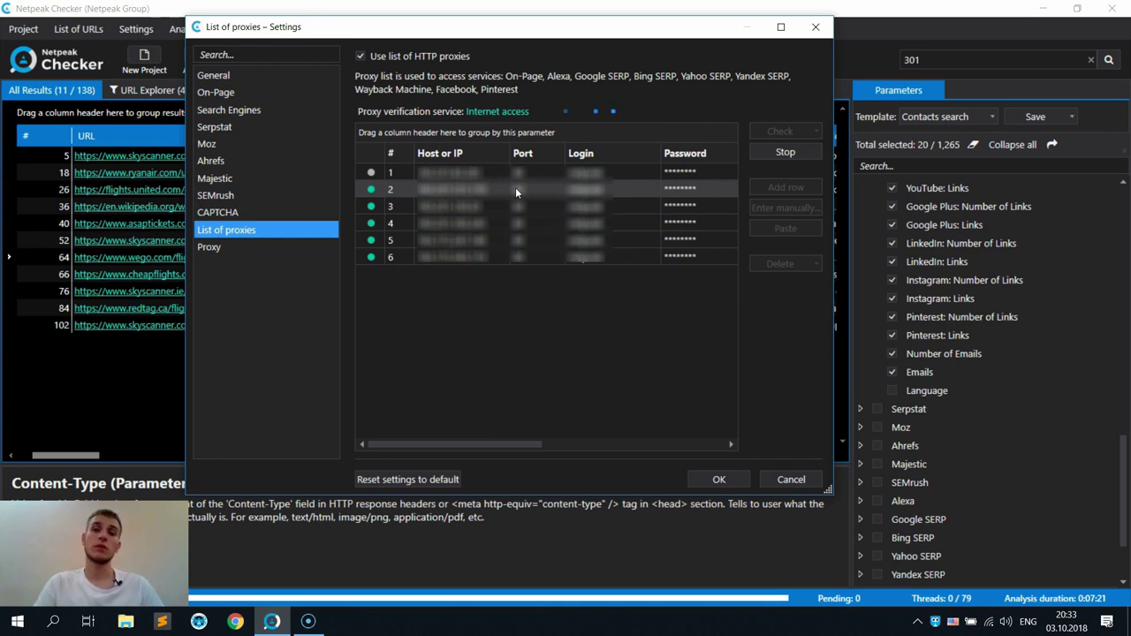
{"action": "left_click", "coordinate": [679, 255]}
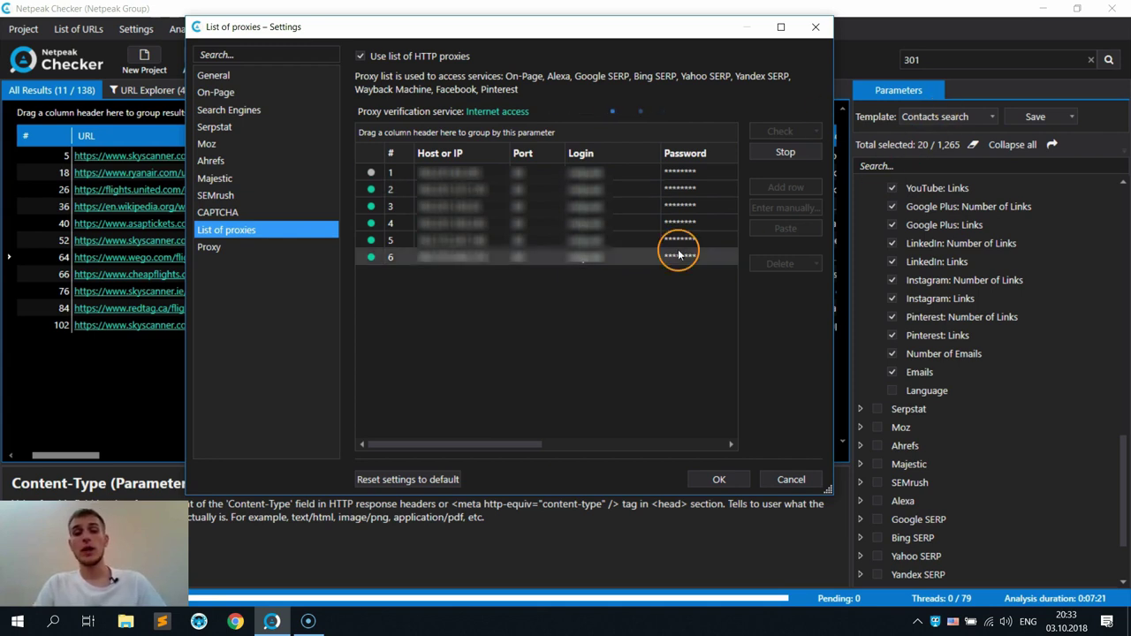
{"action": "left_click", "coordinate": [656, 291]}
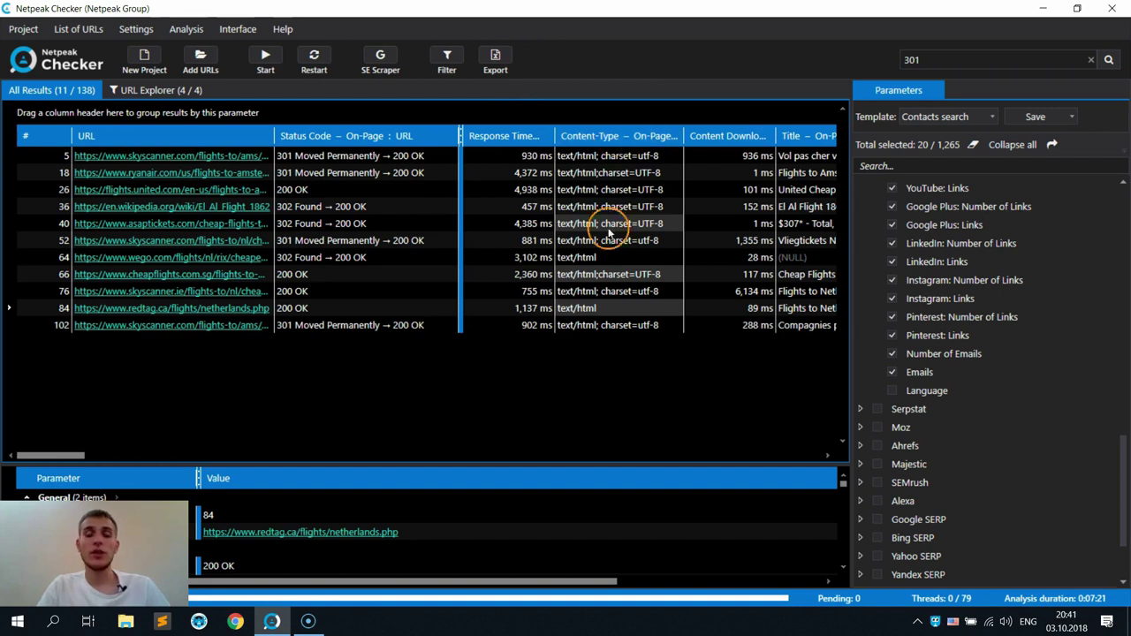
- Sort the results table by Response Time in descending order
{"action": "left_click", "coordinate": [521, 137]}
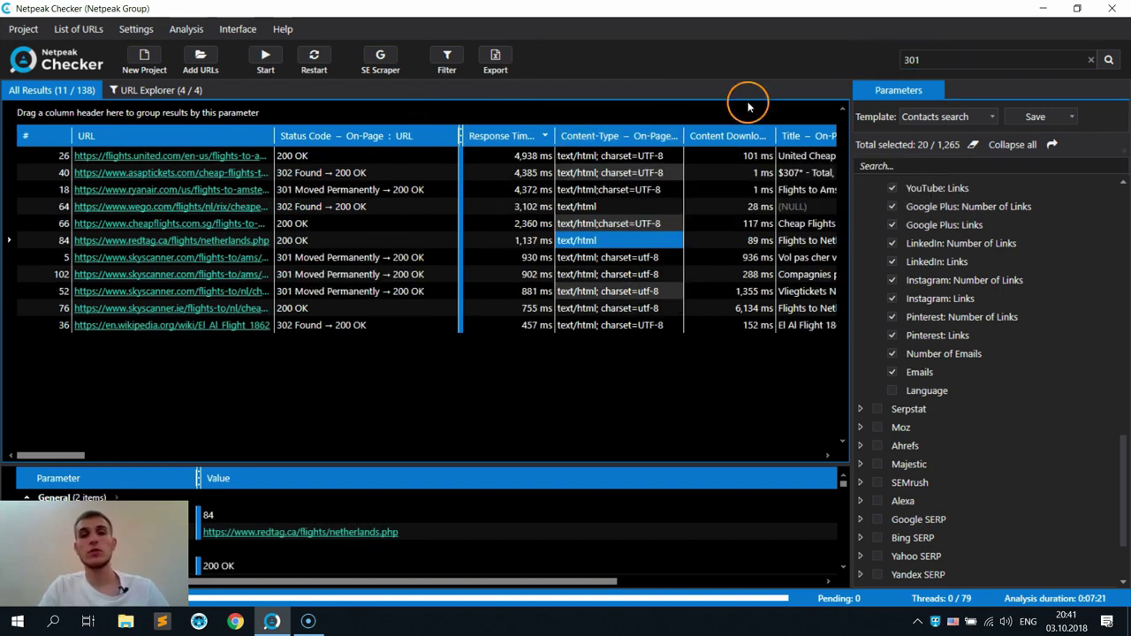
{"action": "mouse_move", "coordinate": [483, 151]}
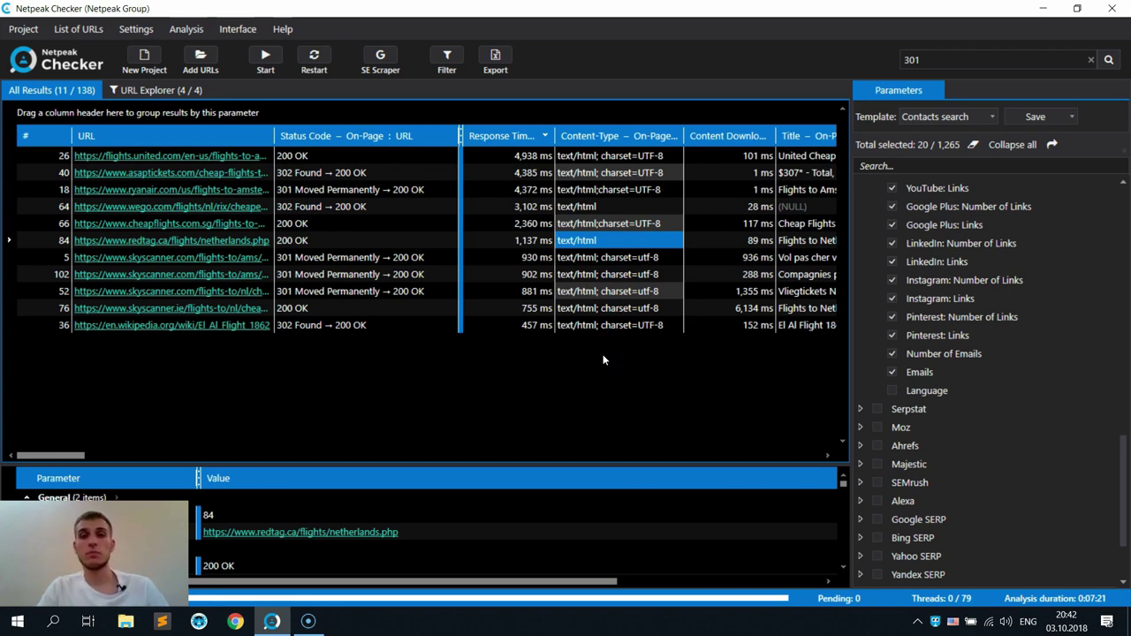
{"action": "left_click", "coordinate": [652, 276]}
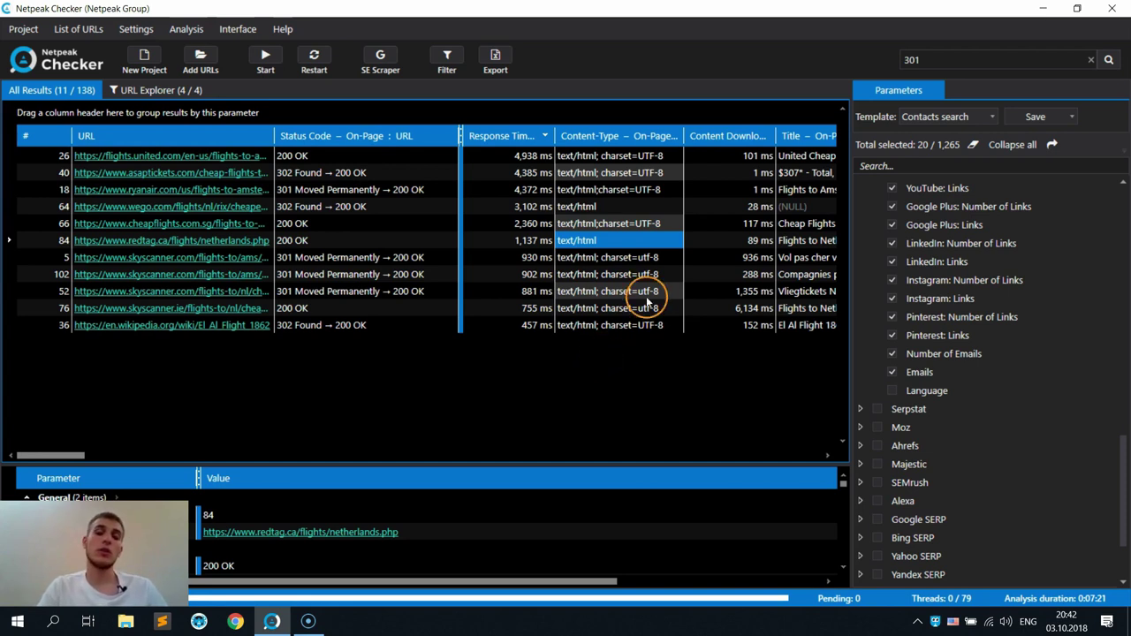
- Examine the commands available for the Content-Type cell of the wego.com result, such as opening in a service and rechecking values, without applying any
{"action": "left_click", "coordinate": [596, 202]}
{"action": "right_click", "coordinate": [594, 201]}
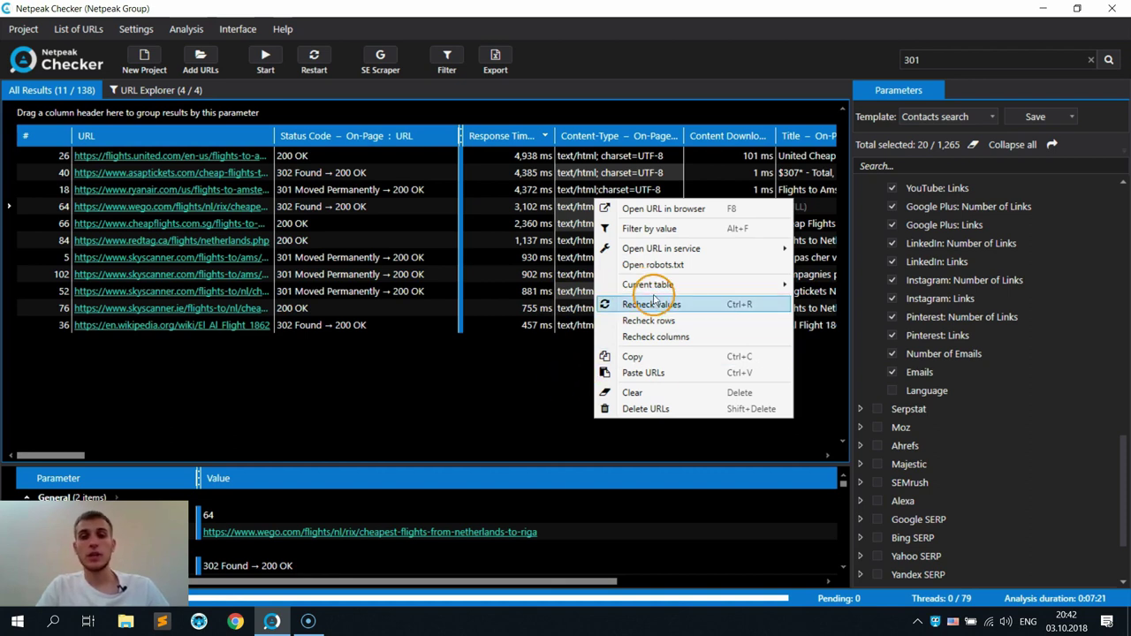
{"action": "mouse_move", "coordinate": [668, 251]}
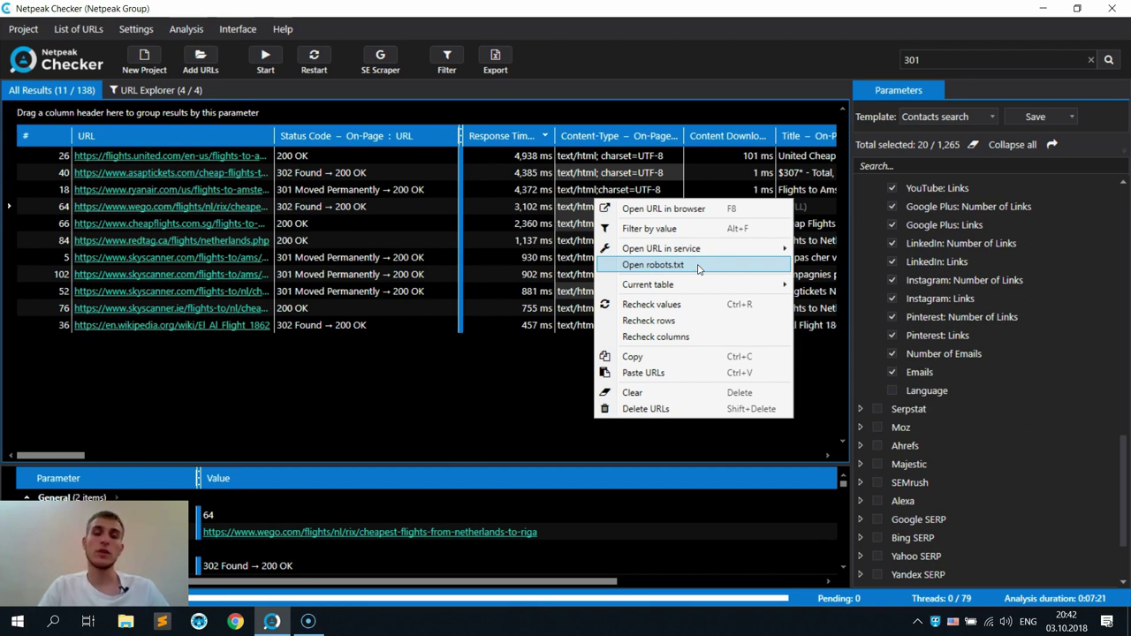
{"action": "left_click", "coordinate": [466, 400]}
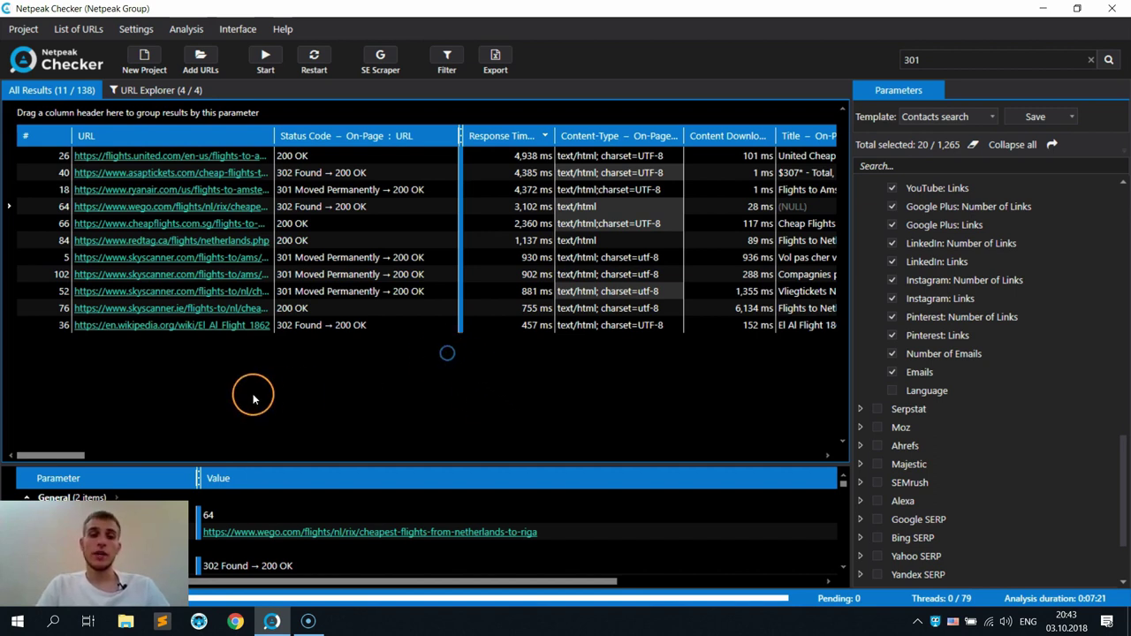
- Select the Status Code cell of the Wikipedia El Al Flight 1862 result and show the project commands
{"action": "left_click", "coordinate": [325, 311]}
{"action": "left_click", "coordinate": [340, 325]}
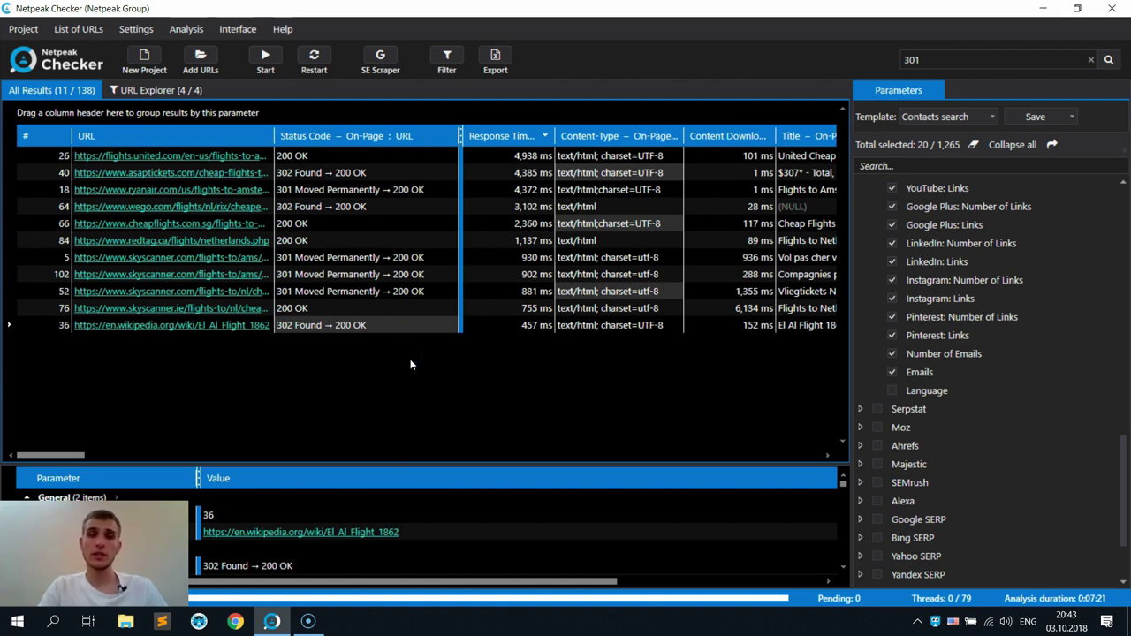
{"action": "left_click", "coordinate": [11, 31]}
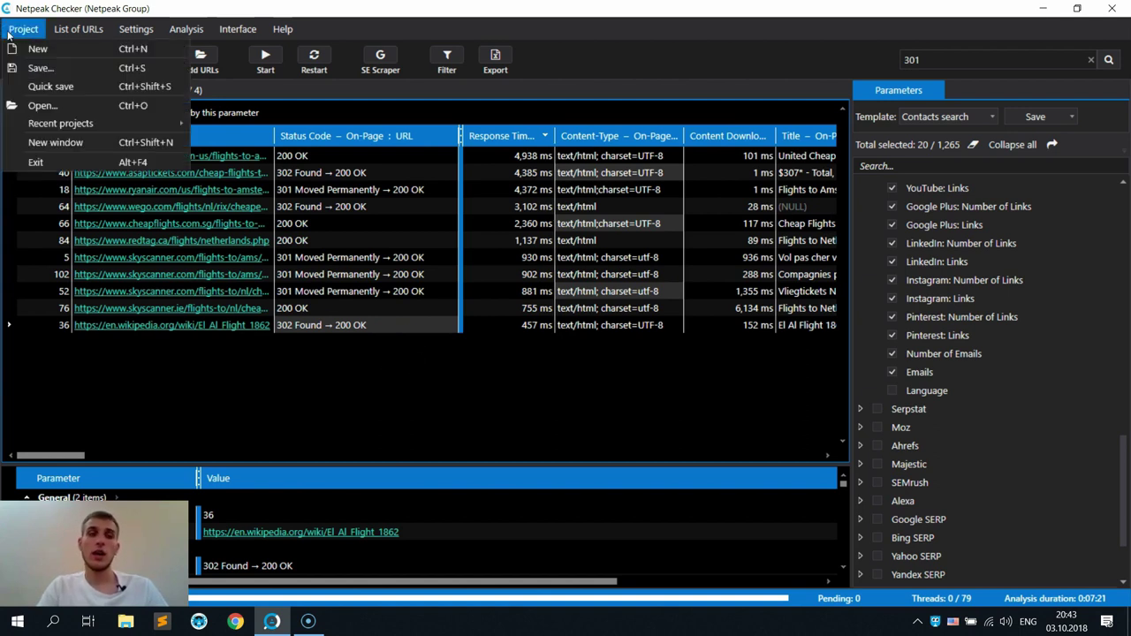